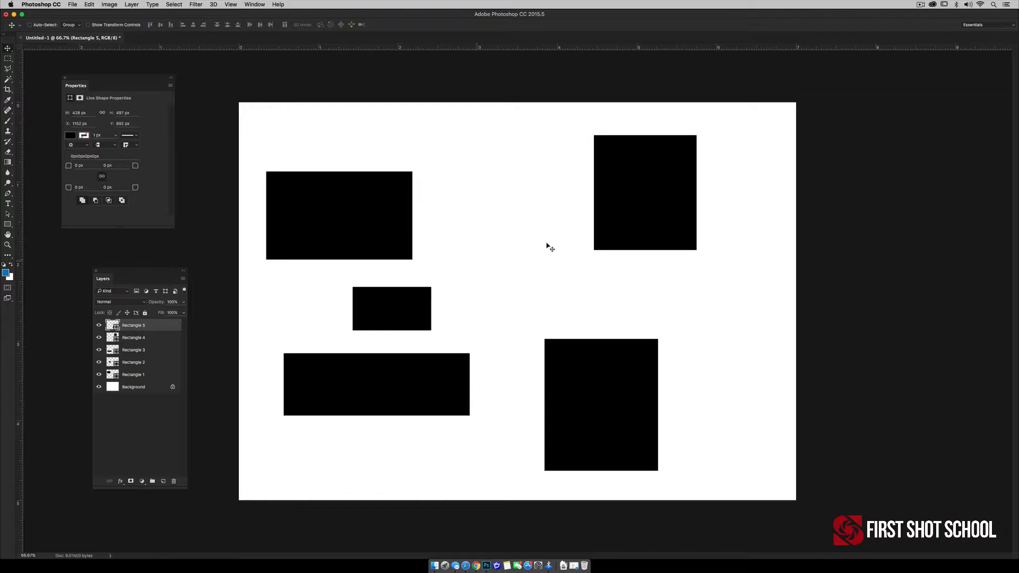
Move Rectangle 5 up and to the left, to about X 1050 px, Y 764 px
{"action": "mouse_move", "coordinate": [605, 377]}
{"action": "left_mouse_down"}
{"action": "mouse_move", "coordinate": [636, 357]}
{"action": "mouse_move", "coordinate": [618, 364]}
{"action": "mouse_move", "coordinate": [627, 378]}
{"action": "mouse_move", "coordinate": [602, 373]}
{"action": "mouse_move", "coordinate": [597, 351]}
{"action": "mouse_move", "coordinate": [655, 346]}
{"action": "mouse_move", "coordinate": [571, 334]}
{"action": "mouse_move", "coordinate": [573, 351]}
{"action": "mouse_move", "coordinate": [576, 281]}
{"action": "mouse_move", "coordinate": [601, 292]}
{"action": "mouse_move", "coordinate": [513, 291]}
{"action": "mouse_move", "coordinate": [530, 287]}
{"action": "mouse_move", "coordinate": [639, 341]}
{"action": "mouse_move", "coordinate": [645, 355]}
{"action": "mouse_move", "coordinate": [610, 365]}
{"action": "left_mouse_up"}
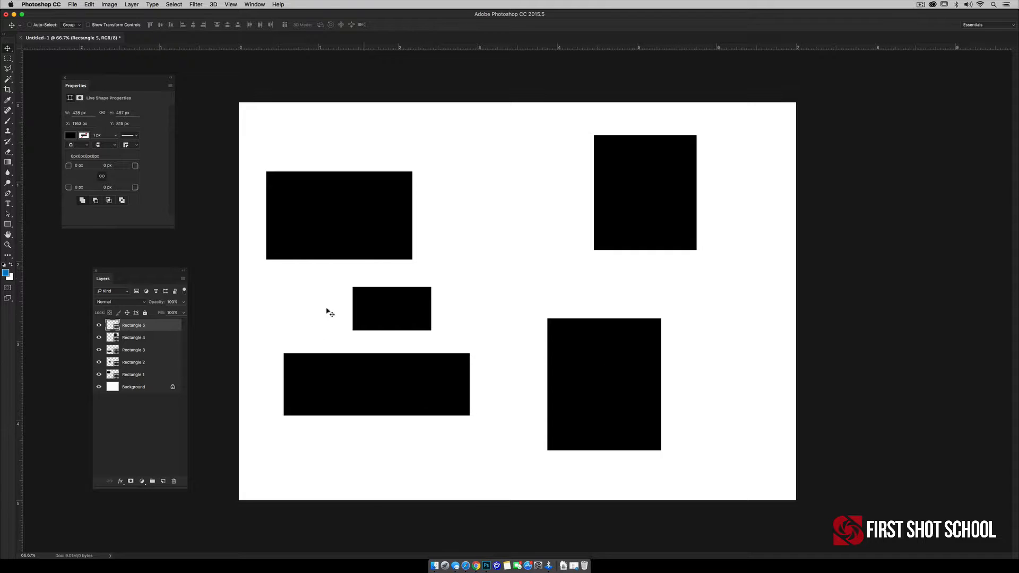
{"action": "left_click_drag", "start_coordinate": [596, 399], "coordinate": [570, 388]}
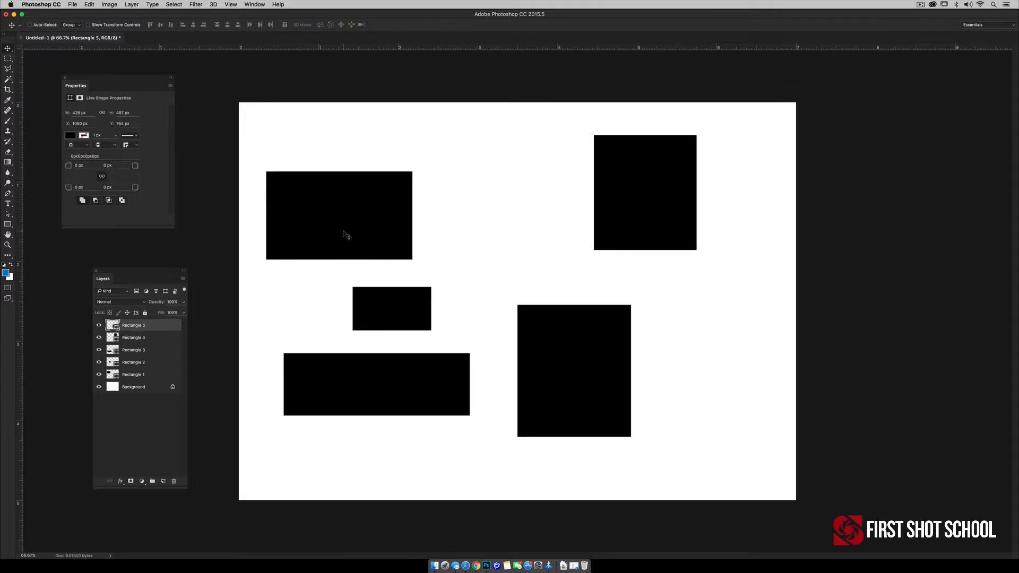
Select Rectangle 1, Rectangle 2 and Rectangle 3 one at a time directly on the canvas, returning to Rectangle 2
{"action": "key", "text": "super"}
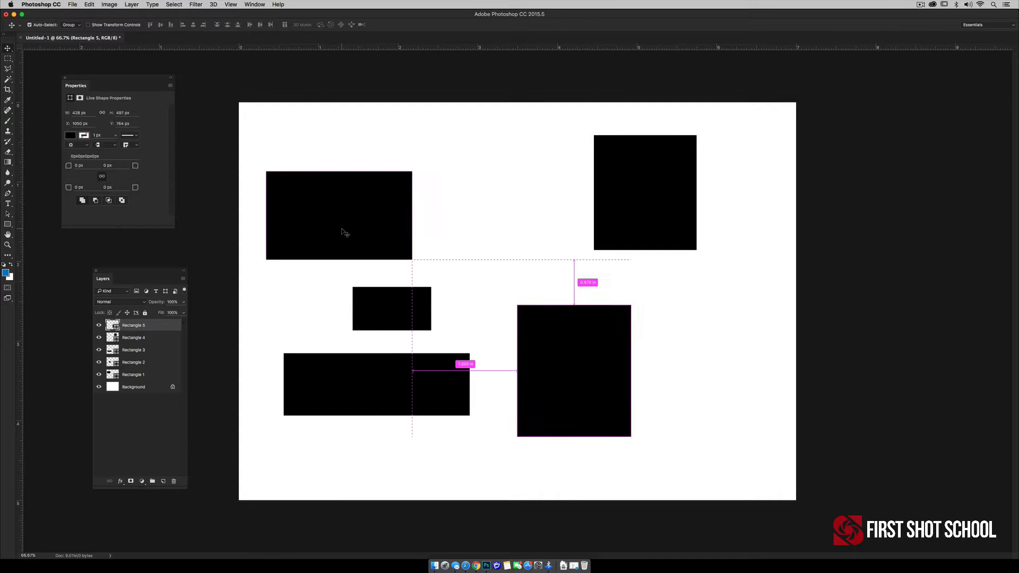
{"action": "left_click", "coordinate": [344, 232], "text": "super"}
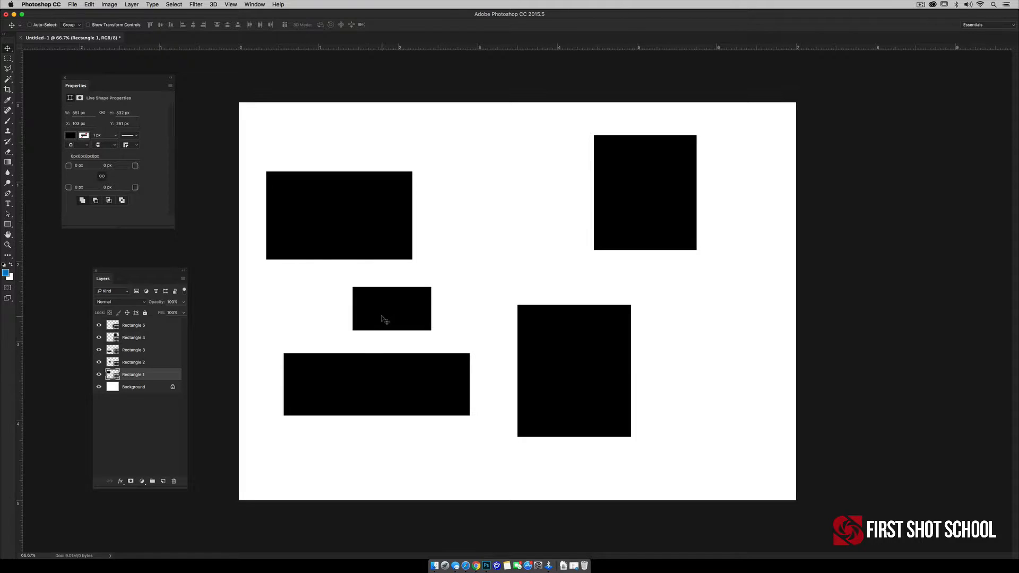
{"action": "right_click", "coordinate": [382, 299]}
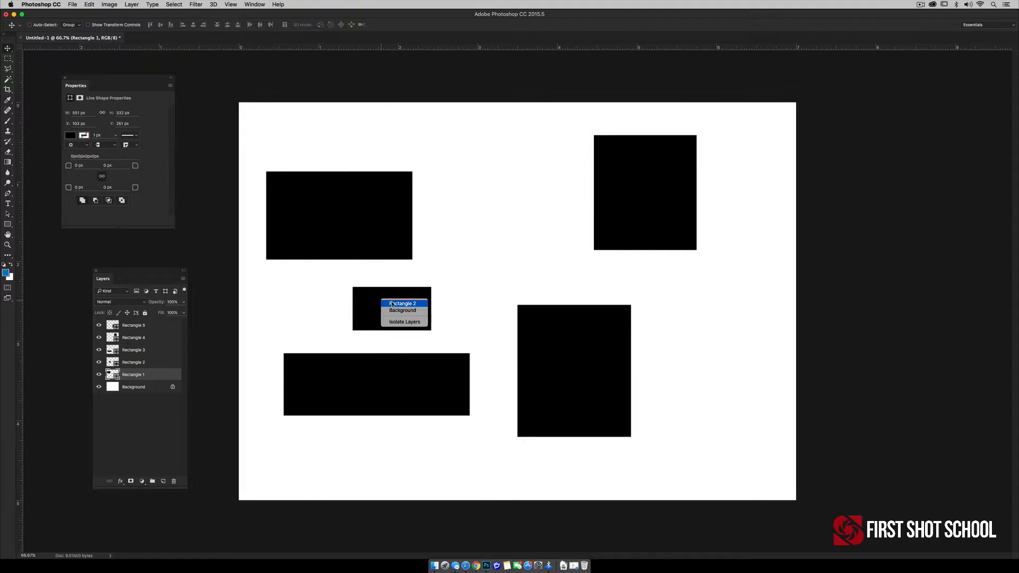
{"action": "left_click", "coordinate": [399, 304]}
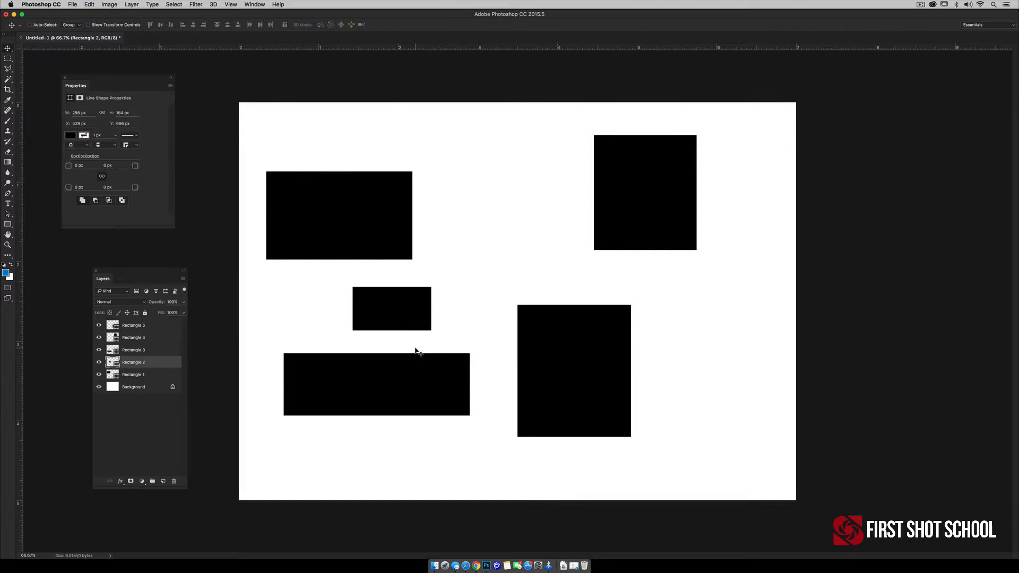
{"action": "right_click", "coordinate": [340, 367]}
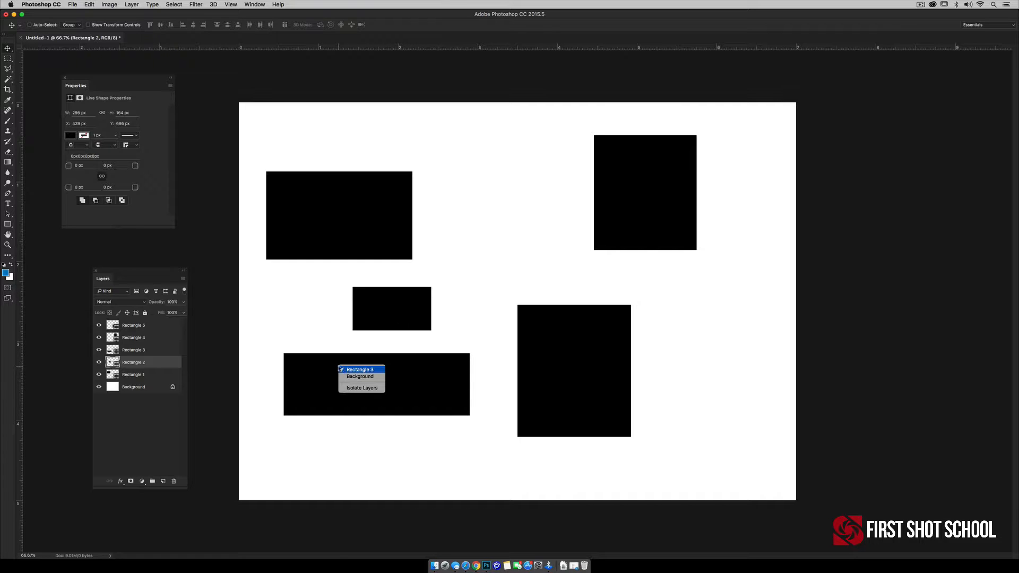
{"action": "left_click", "coordinate": [368, 371]}
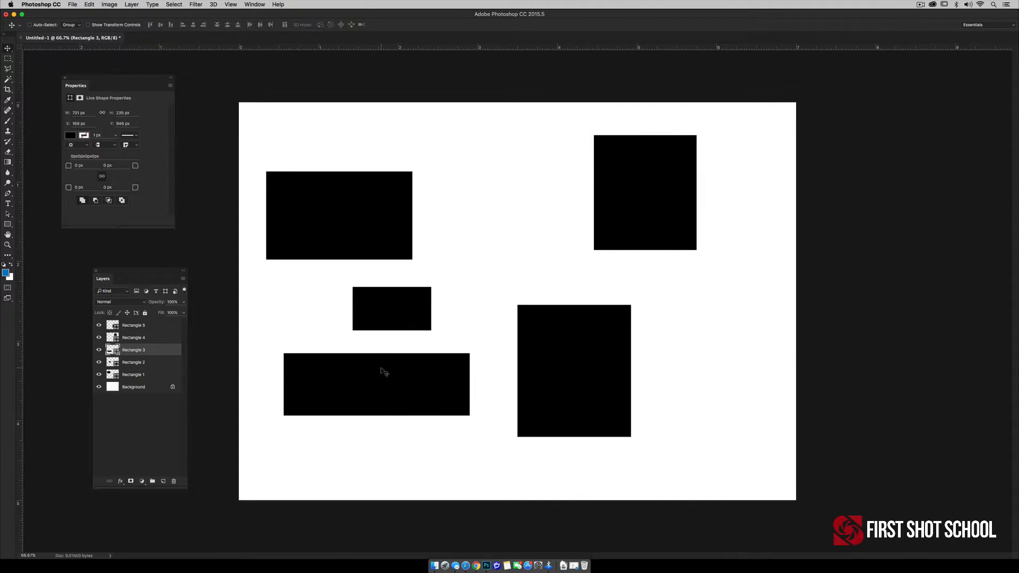
{"action": "key", "text": "super"}
{"action": "left_click", "coordinate": [387, 320], "text": "super"}
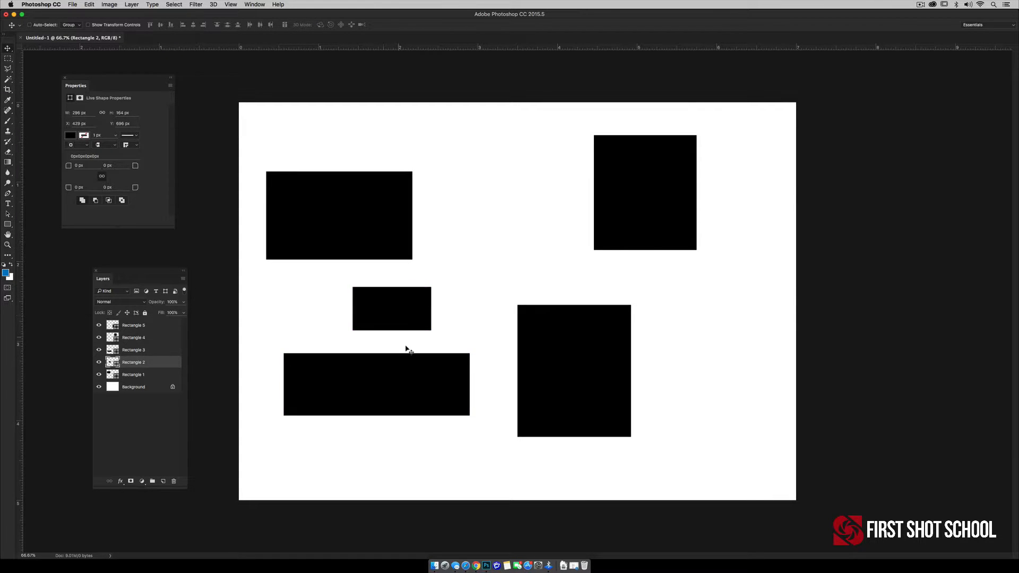
Select the Rectangle 1, Rectangle 2 and Rectangle 3 layers together and align their horizontal centers
{"action": "left_click", "coordinate": [348, 241], "text": "super"}
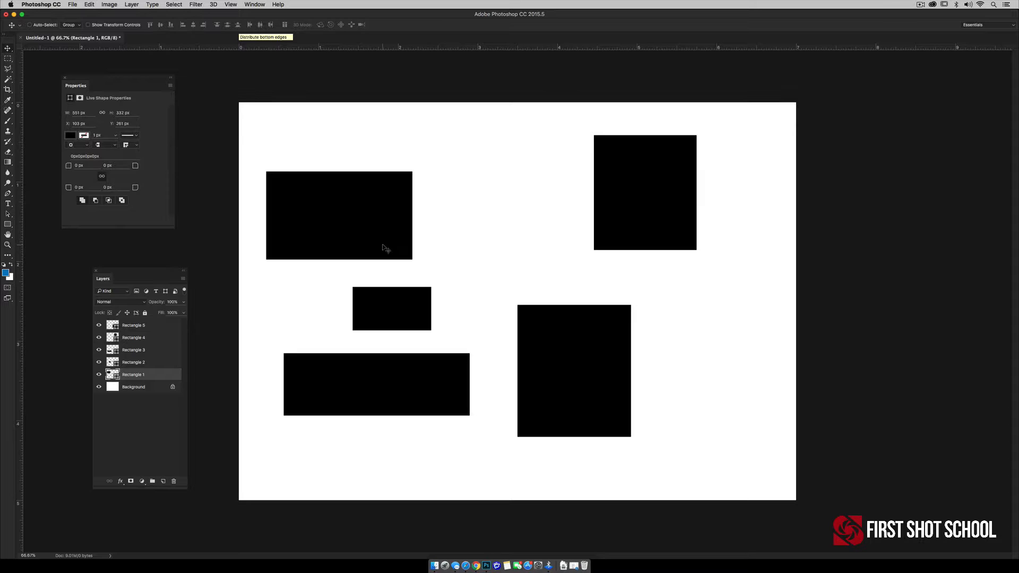
{"action": "left_click", "coordinate": [162, 352], "text": "shift"}
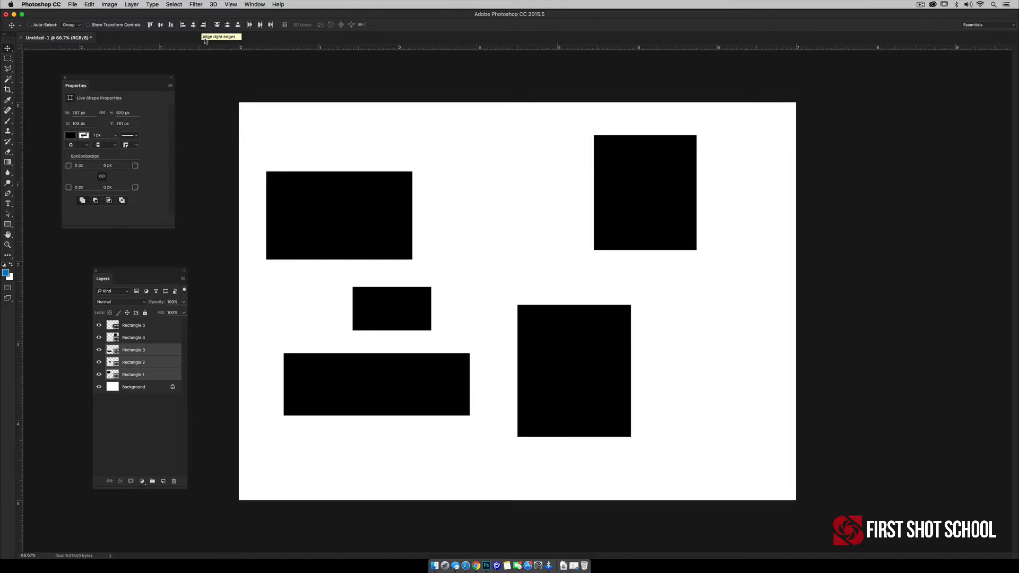
{"action": "left_click", "coordinate": [193, 25]}
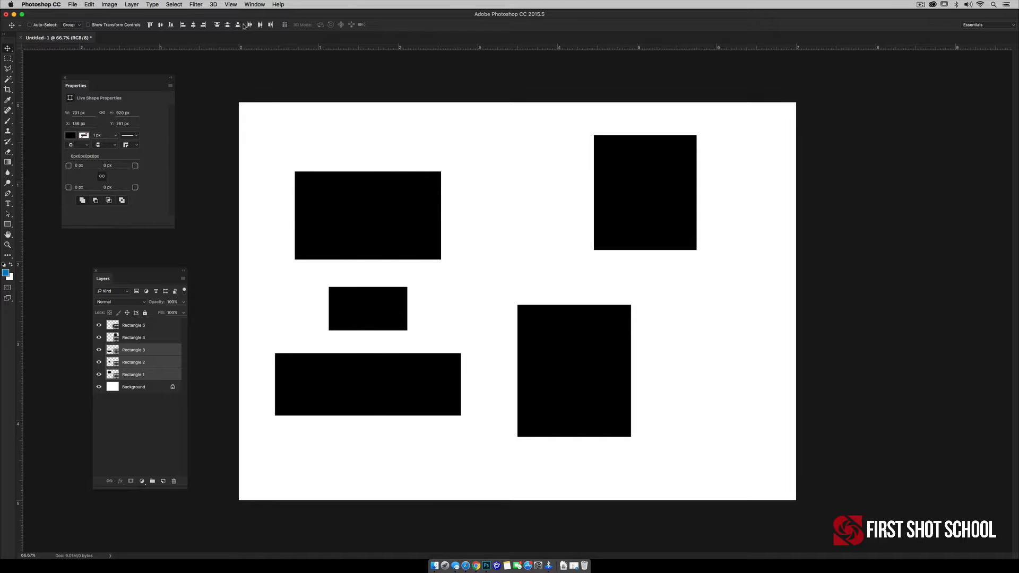
Align the three selected rectangles by their left edges, and finally by their right edges
{"action": "left_click", "coordinate": [183, 25]}
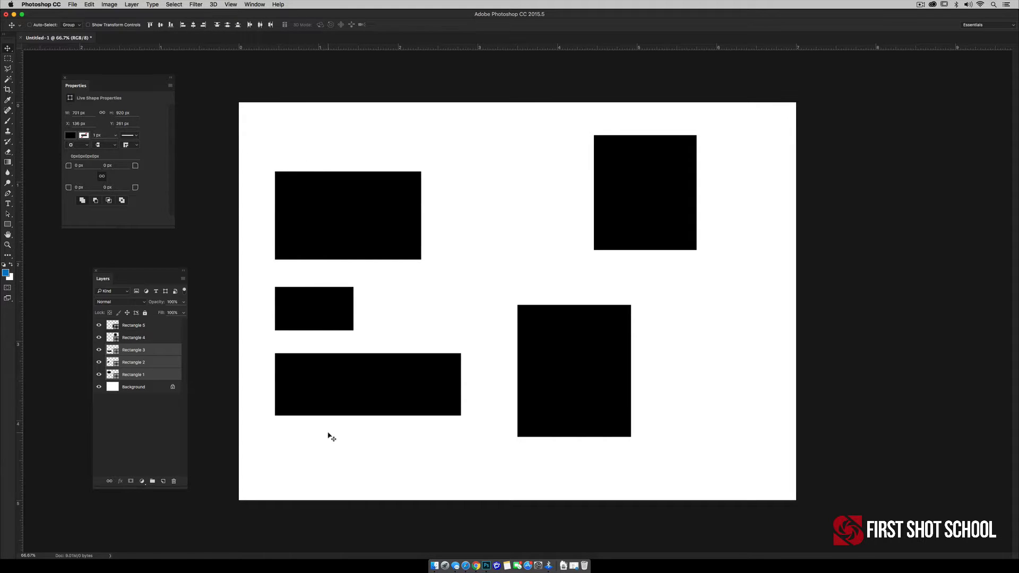
{"action": "left_click", "coordinate": [204, 25]}
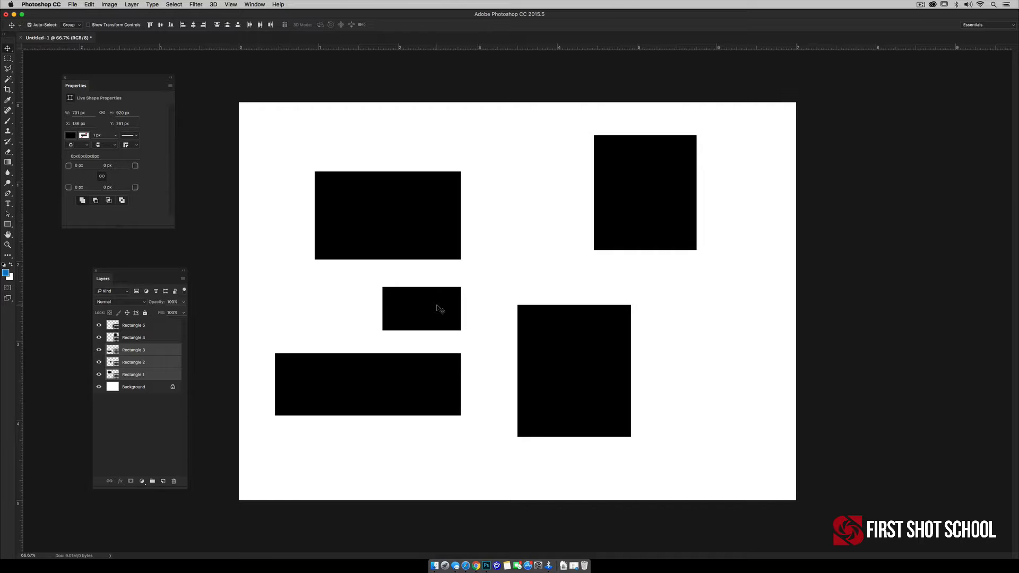
Move Rectangle 2 straight down to about Y 764 px, close above Rectangle 3
{"action": "left_click", "coordinate": [166, 361]}
{"action": "left_click_drag", "start_coordinate": [412, 314], "coordinate": [414, 330]}
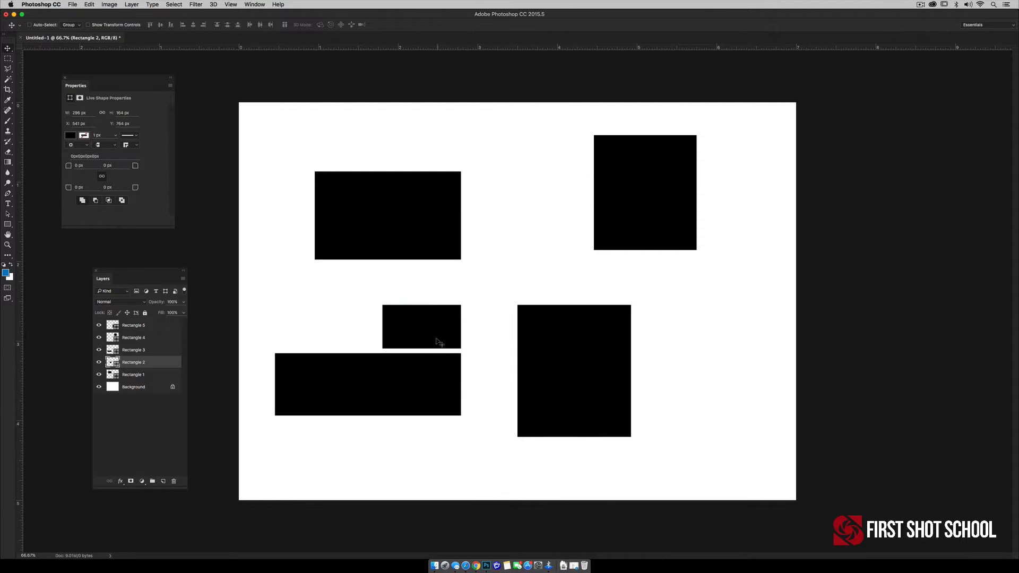
{"action": "mouse_move", "coordinate": [436, 342]}
{"action": "left_mouse_down"}
{"action": "mouse_move", "coordinate": [439, 316]}
{"action": "mouse_move", "coordinate": [437, 342]}
{"action": "left_mouse_up"}
Distribute the vertical centers of Rectangle 1, Rectangle 2 and Rectangle 3, and move the three together down to about Y 416 px
{"action": "left_click", "coordinate": [157, 374]}
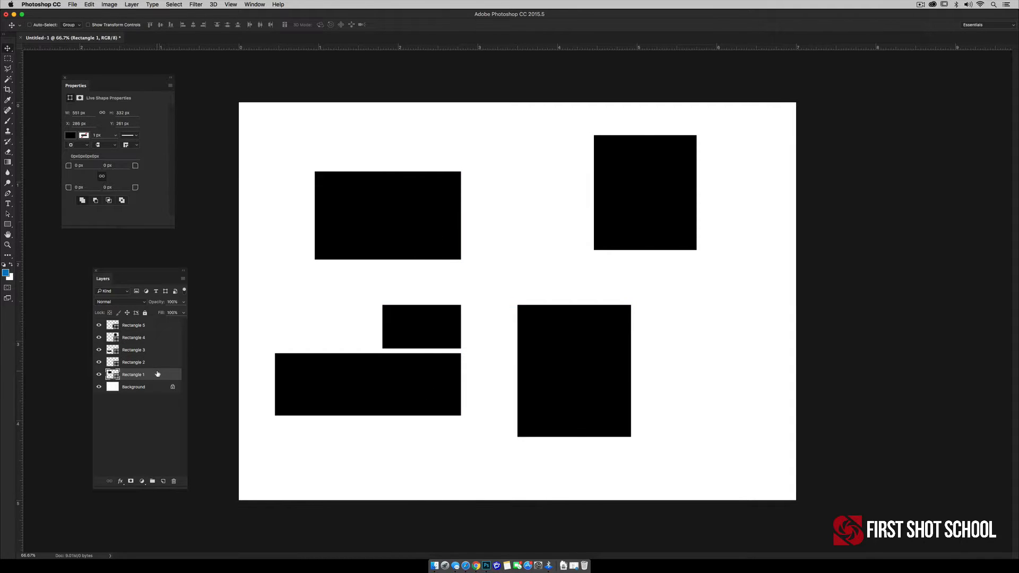
{"action": "left_click", "coordinate": [162, 350], "text": "shift"}
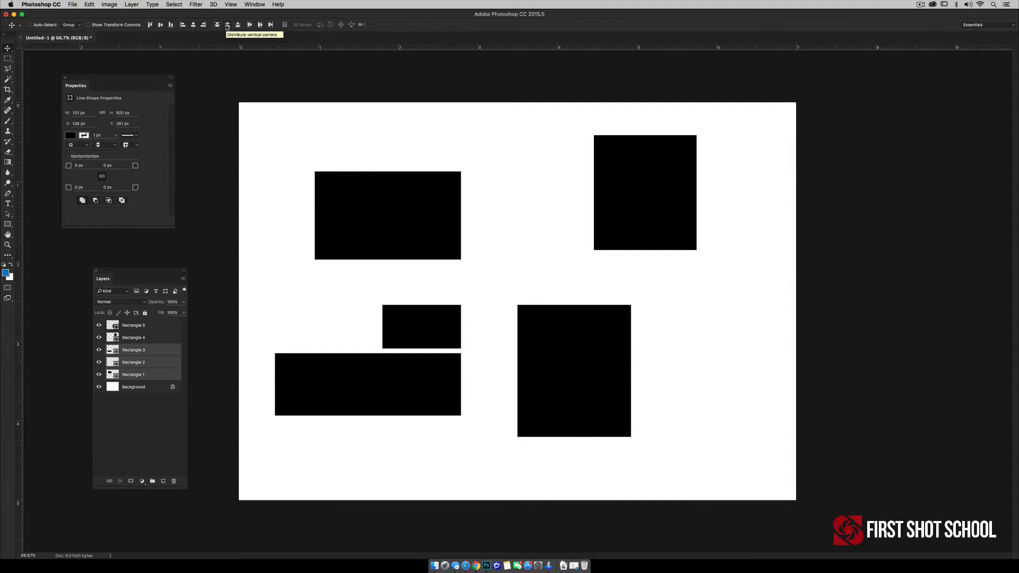
{"action": "left_click", "coordinate": [228, 25]}
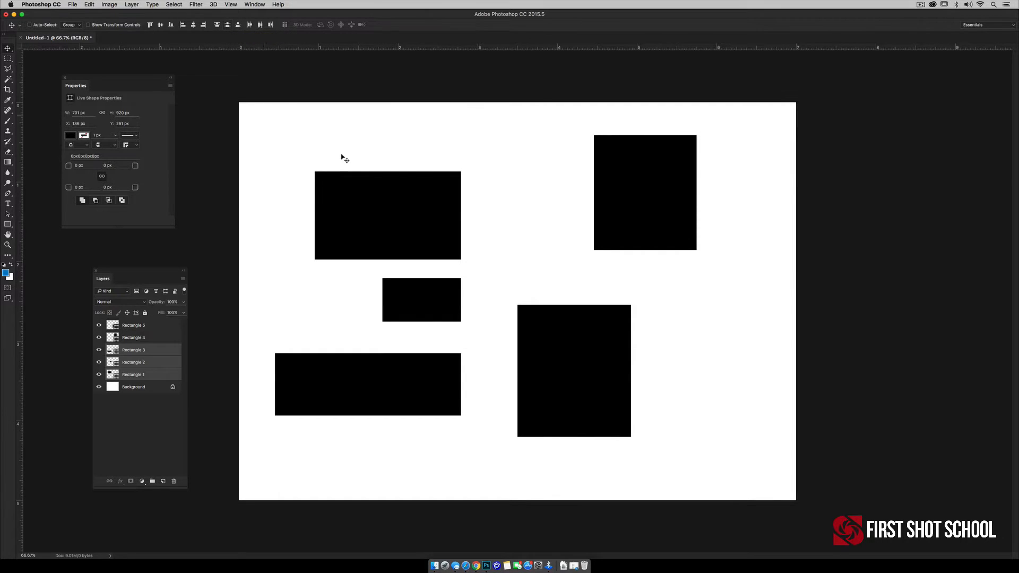
{"action": "left_click_drag", "start_coordinate": [342, 155], "coordinate": [347, 196]}
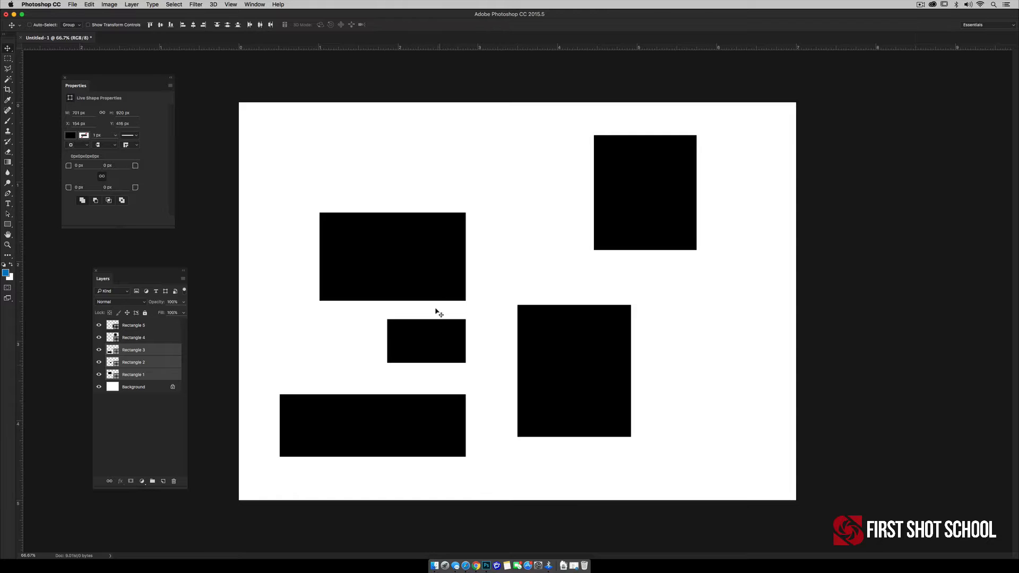
Move Rectangle 5 and Rectangle 4 toward the canvas's right side with their left edges flush at X 1590 px
{"action": "left_click", "coordinate": [577, 335], "text": "super"}
{"action": "left_click_drag", "start_coordinate": [575, 336], "coordinate": [718, 370]}
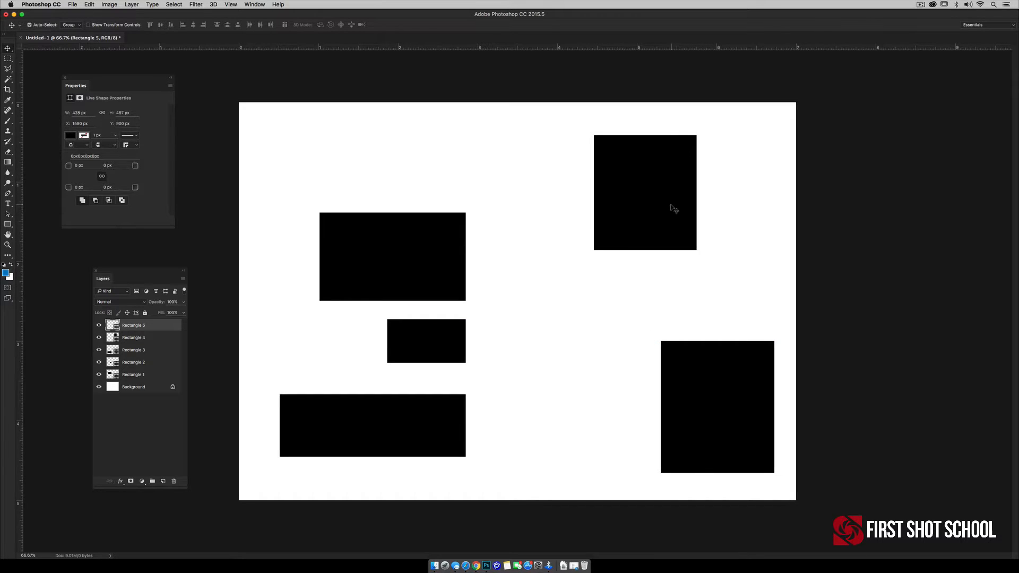
{"action": "left_click_drag", "start_coordinate": [654, 211], "coordinate": [719, 228]}
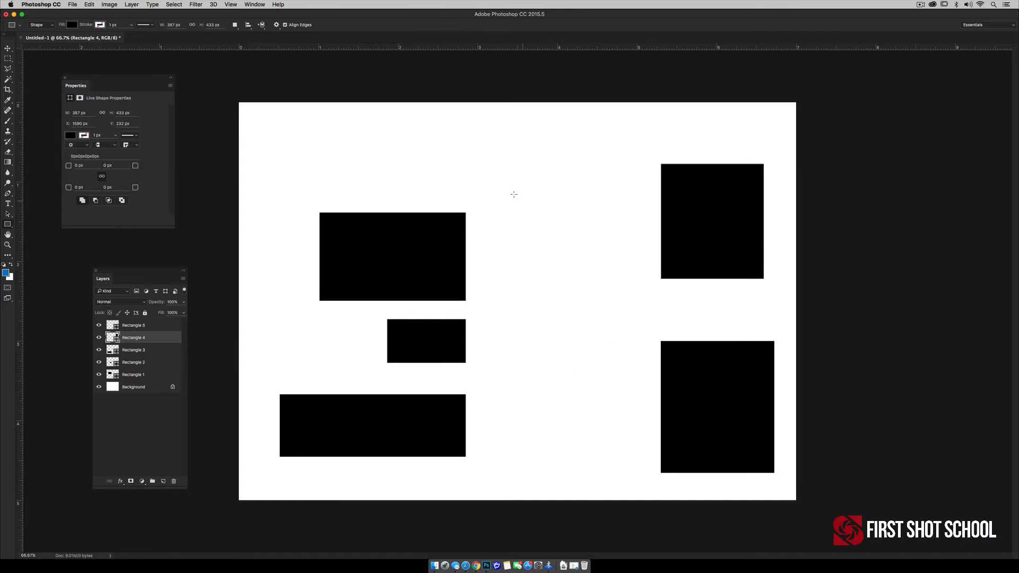
Draw a black square of about 173 px in the upper middle of the canvas and raise its layer above Rectangle 5
{"action": "left_click_drag", "start_coordinate": [509, 189], "coordinate": [555, 246]}
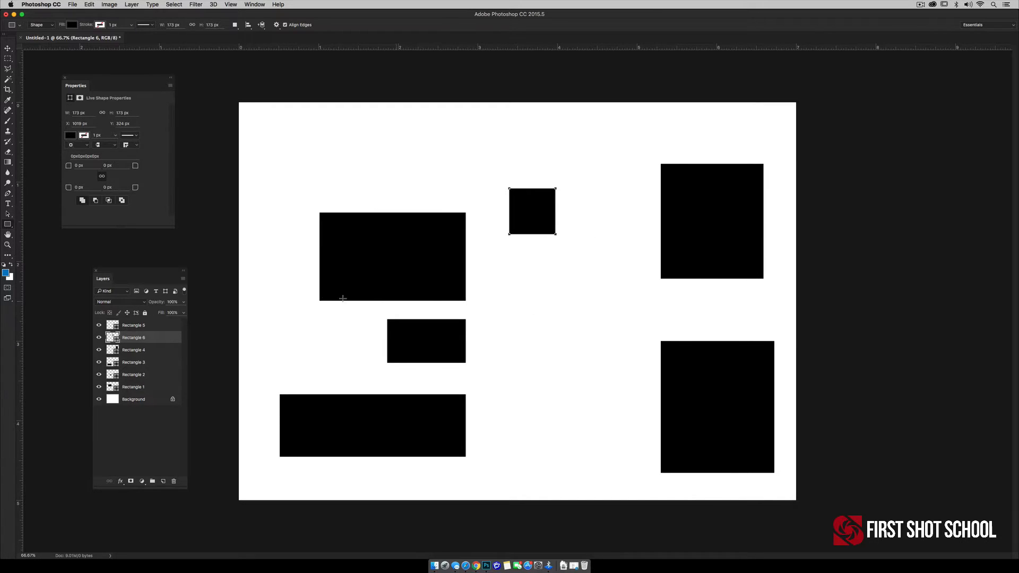
{"action": "left_click_drag", "start_coordinate": [141, 341], "coordinate": [156, 326]}
Duplicate the small square twice and place the copies straight below it with uneven gaps, the lowest at about Y 1014 px
{"action": "key", "text": "super+j"}
{"action": "key", "text": "super+j"}
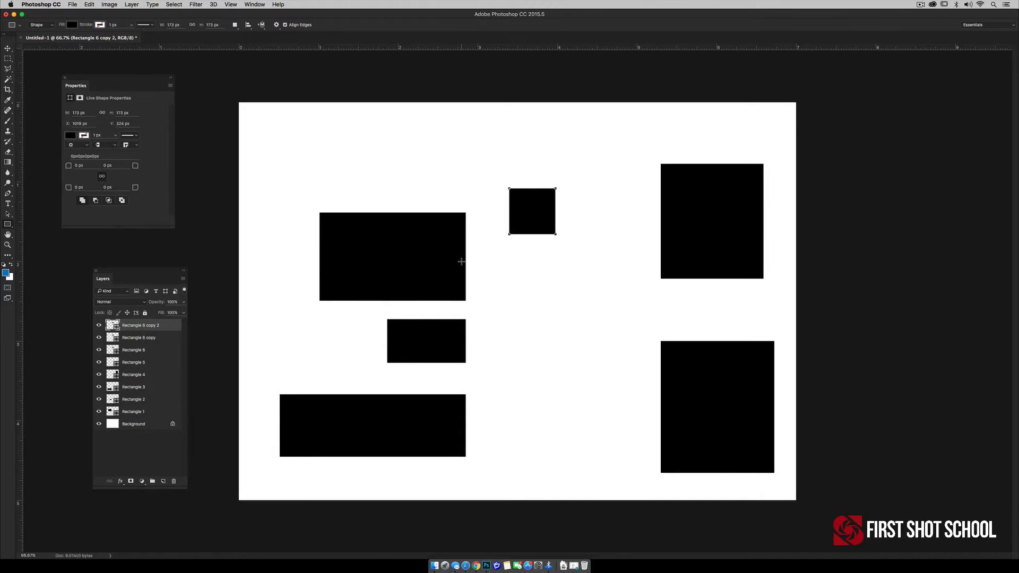
{"action": "left_click", "coordinate": [171, 339]}
{"action": "key", "text": "v"}
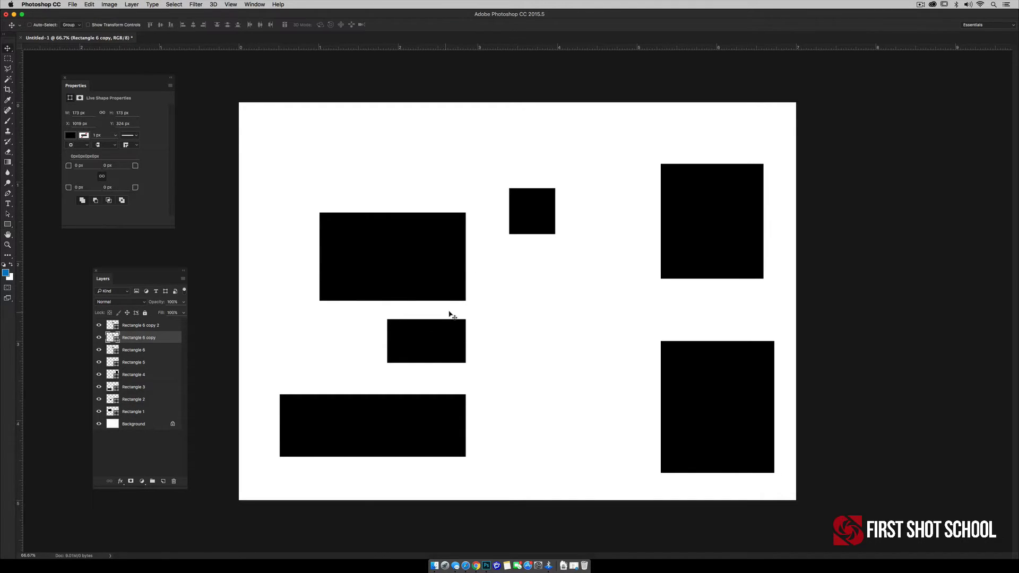
{"action": "left_click_drag", "start_coordinate": [520, 245], "coordinate": [522, 358]}
{"action": "left_click", "coordinate": [173, 326]}
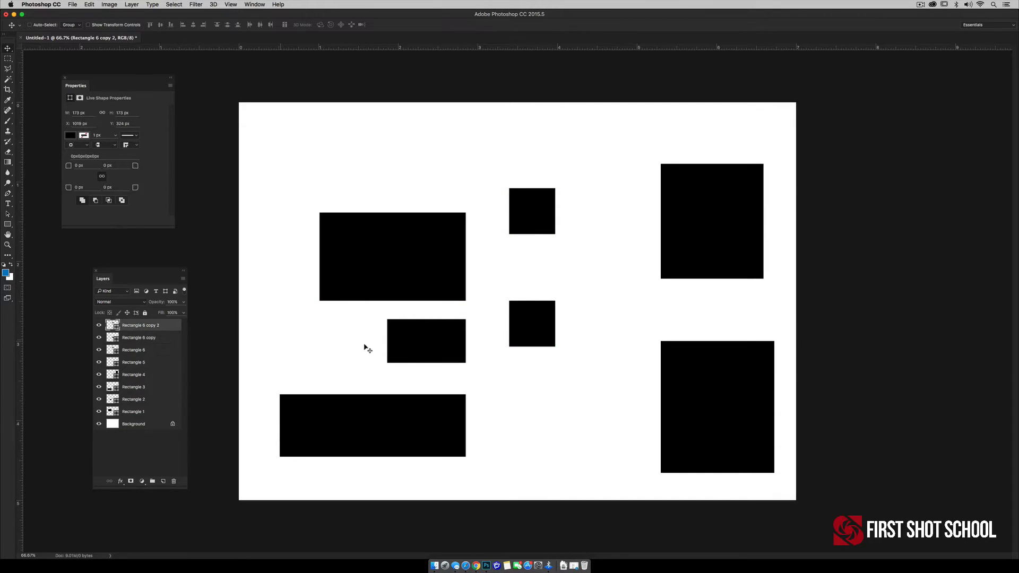
{"action": "left_click_drag", "start_coordinate": [529, 206], "coordinate": [530, 435]}
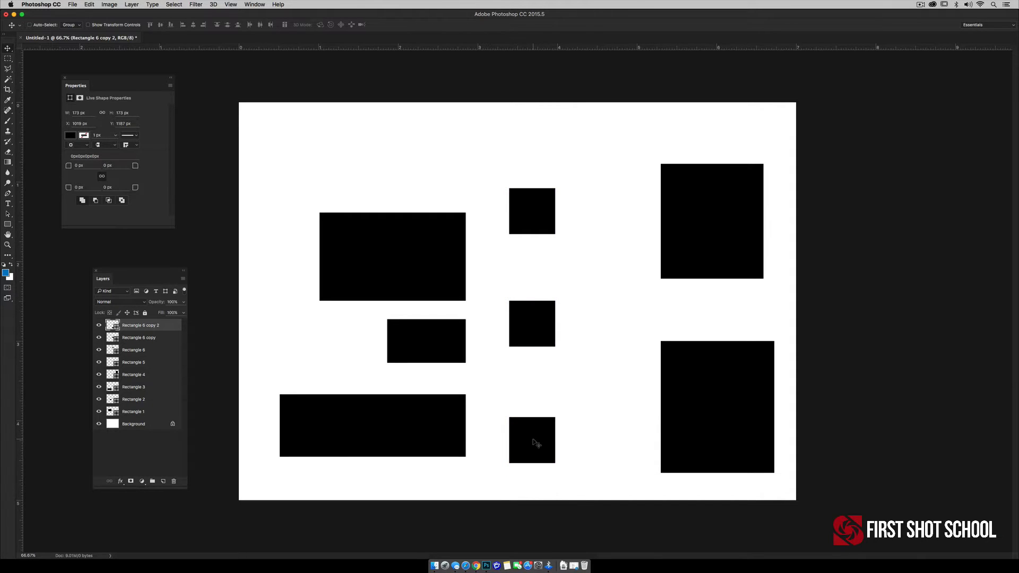
{"action": "left_click_drag", "start_coordinate": [533, 431], "coordinate": [534, 385]}
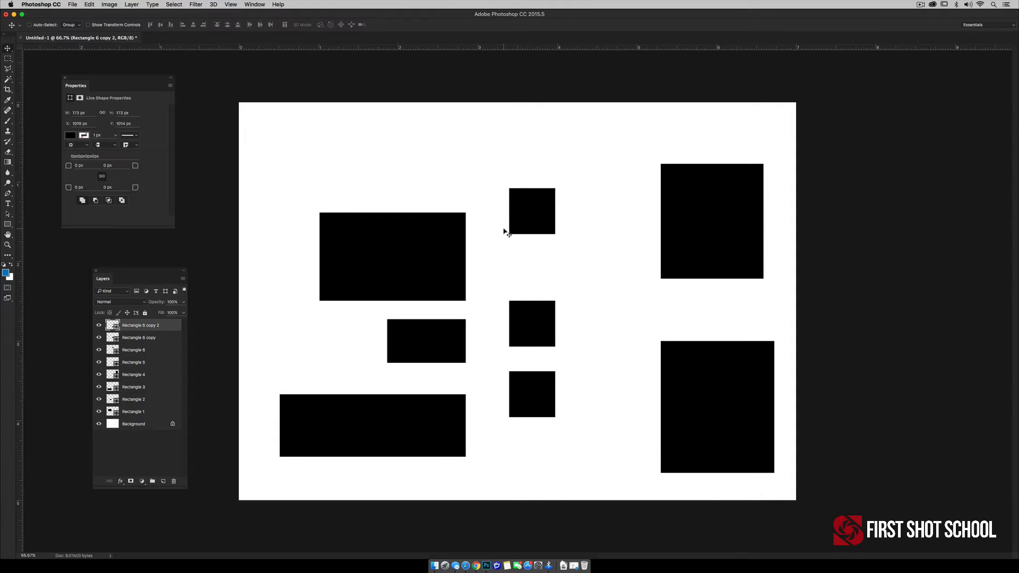
Select all three small square layers and distribute their vertical centers
{"action": "left_click", "coordinate": [169, 349], "text": "shift"}
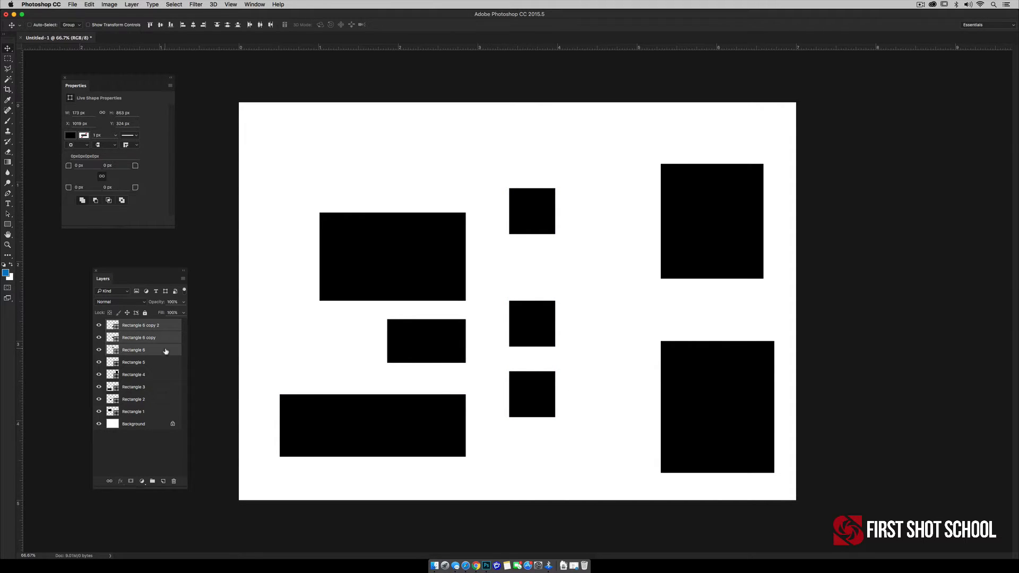
{"action": "left_click", "coordinate": [225, 27]}
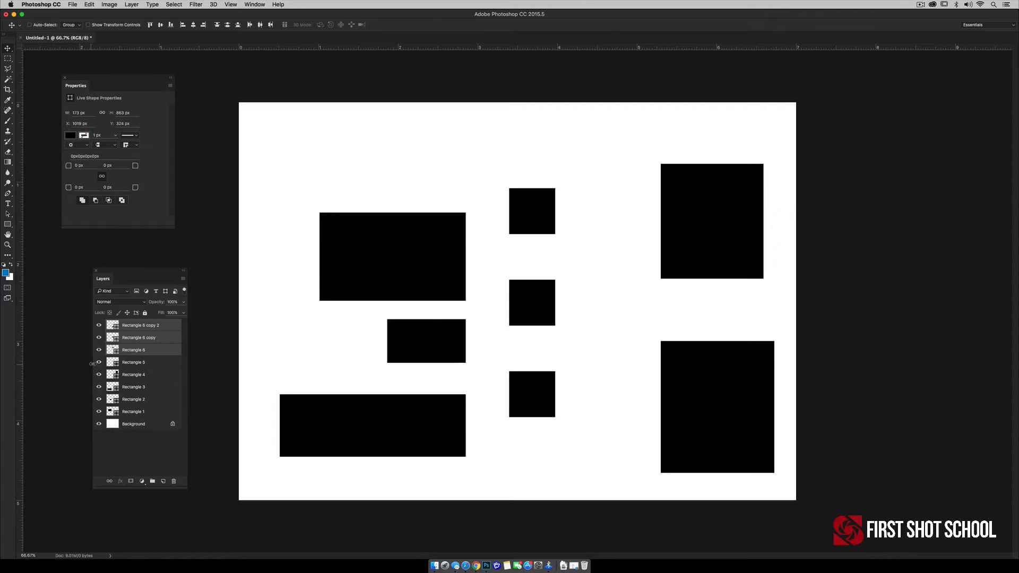
Hide the Rectangle 1 through Rectangle 5 layers and spread the three small squares across the canvas in a staggered row
{"action": "left_click", "coordinate": [98, 412]}
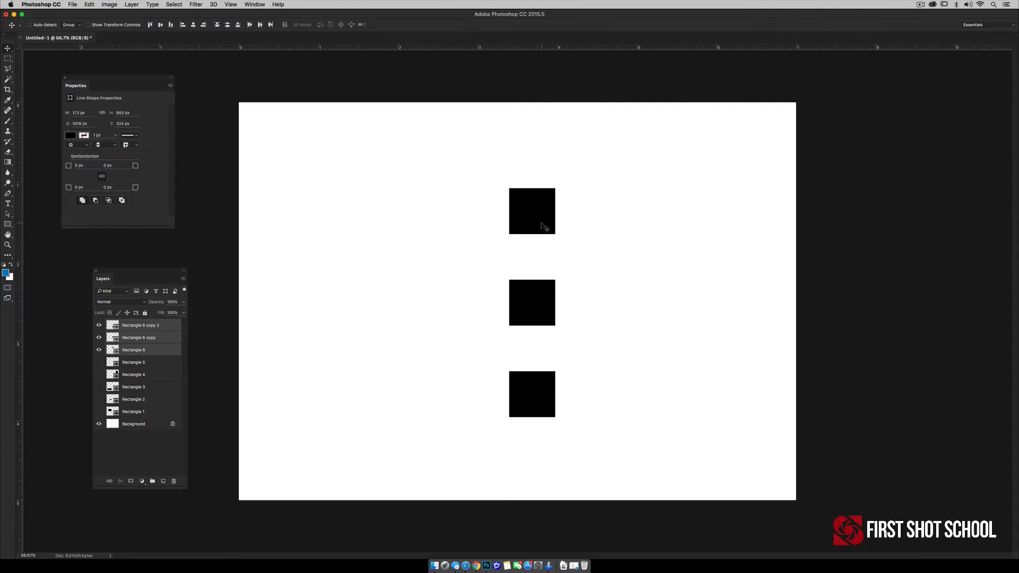
{"action": "left_click", "coordinate": [162, 354]}
{"action": "left_click_drag", "start_coordinate": [532, 227], "coordinate": [395, 299]}
{"action": "left_click", "coordinate": [531, 311], "text": "super"}
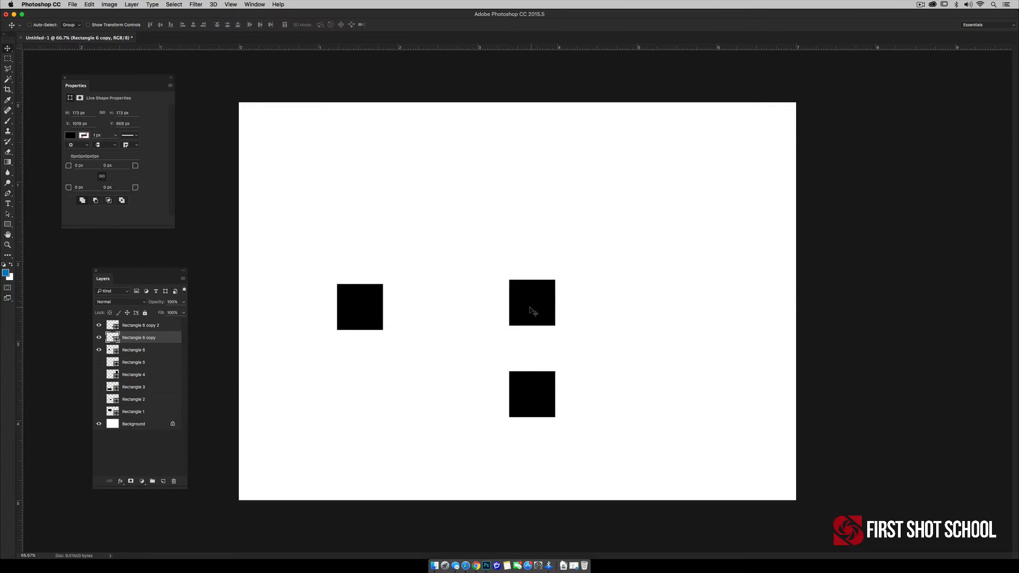
{"action": "left_click_drag", "start_coordinate": [531, 311], "coordinate": [440, 315]}
{"action": "left_click", "coordinate": [532, 396], "text": "super"}
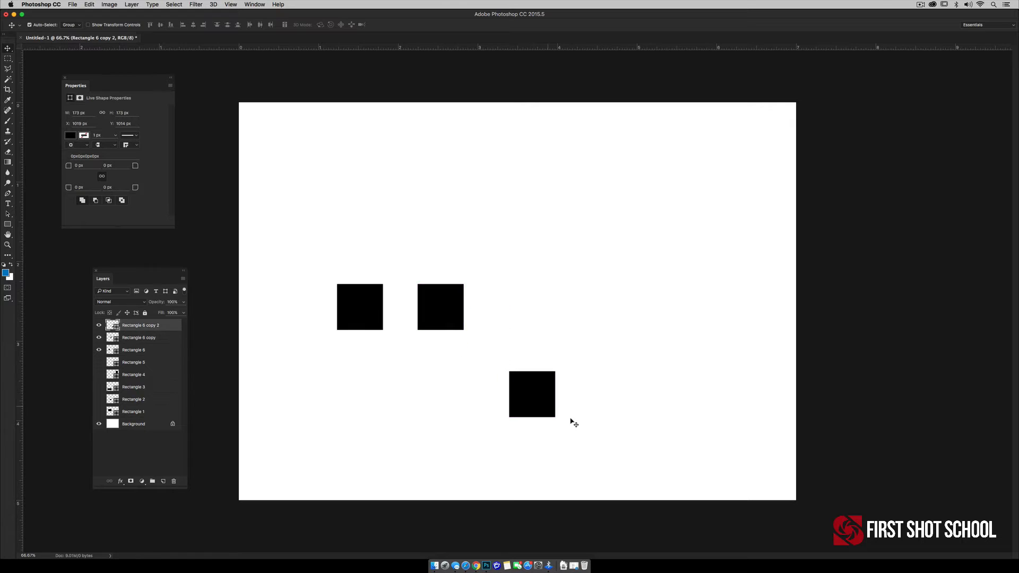
{"action": "left_click_drag", "start_coordinate": [589, 380], "coordinate": [729, 330]}
{"action": "left_click", "coordinate": [443, 318], "text": "super"}
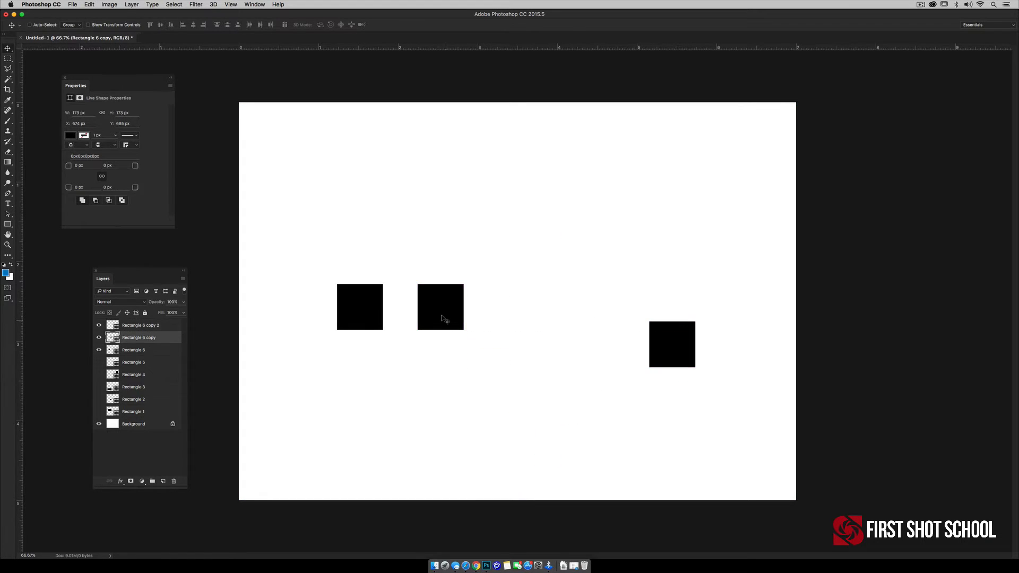
{"action": "left_click_drag", "start_coordinate": [443, 318], "coordinate": [516, 379]}
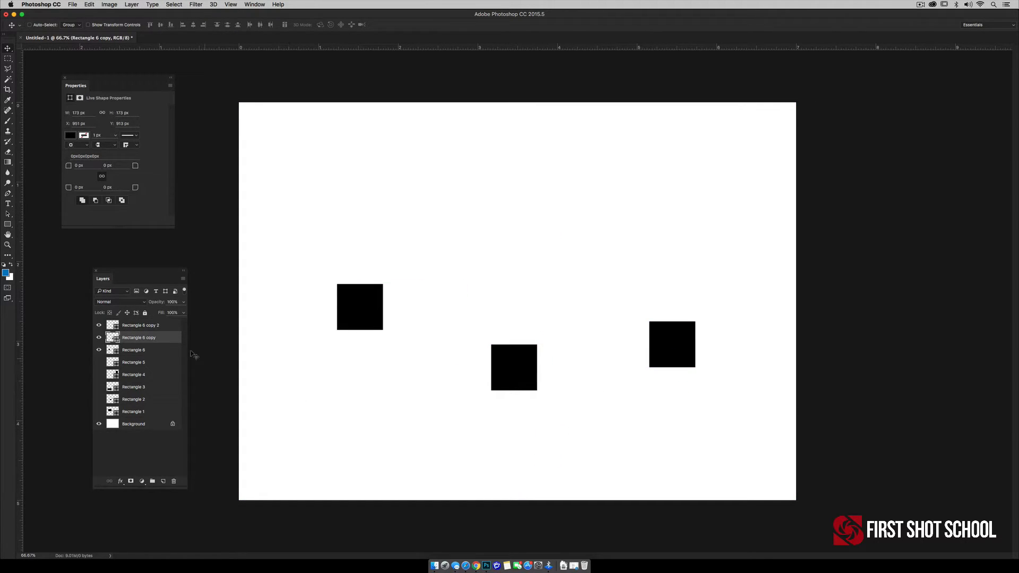
Select all three small square layers, align their vertical centers and distribute their horizontal centers
{"action": "left_click", "coordinate": [165, 352], "text": "super"}
{"action": "left_click", "coordinate": [168, 327], "text": "super"}
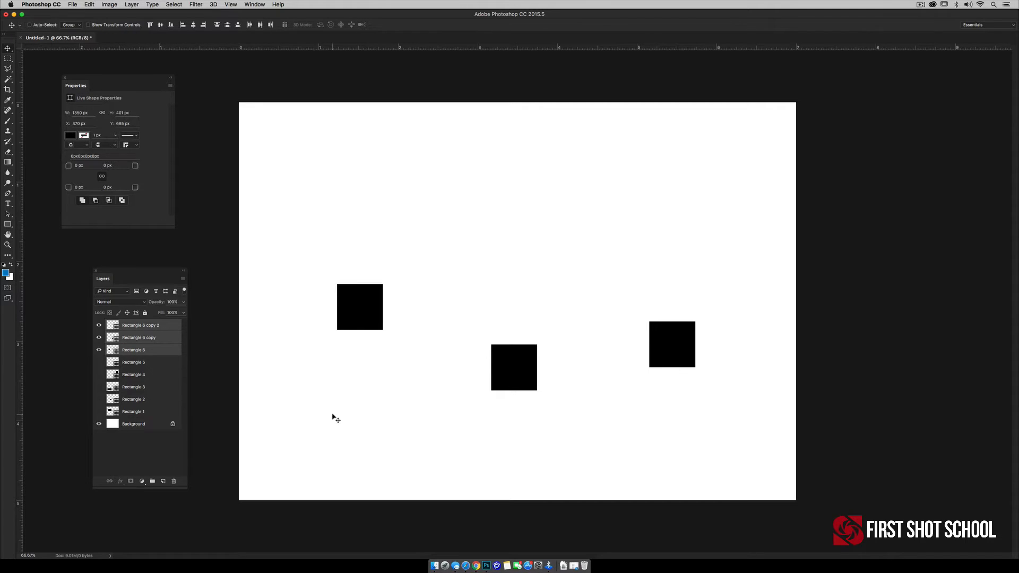
{"action": "left_click", "coordinate": [161, 25]}
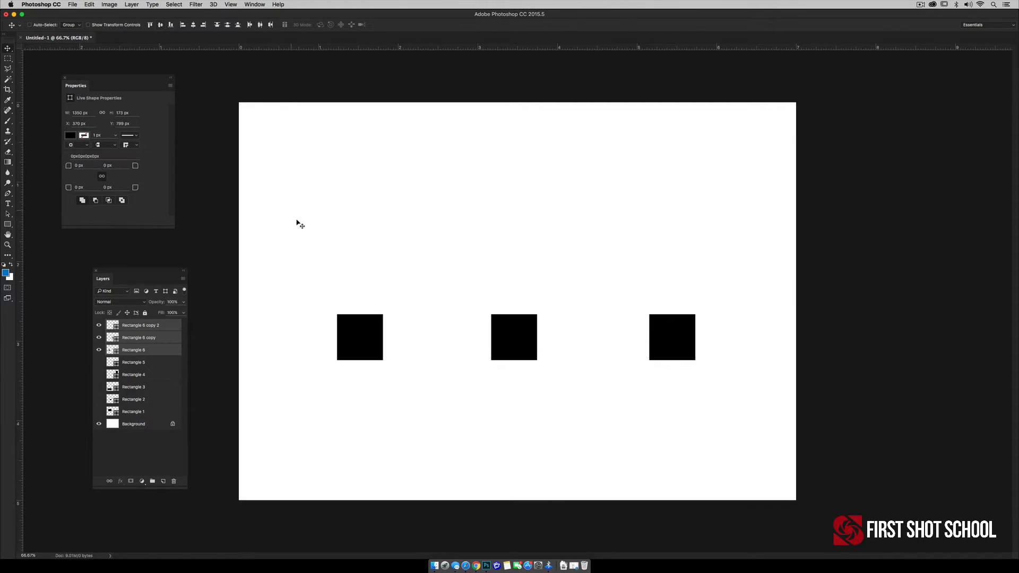
{"action": "left_click", "coordinate": [260, 25]}
Hide the three small square layers and show the Rectangle 3 layer as the selected layer
{"action": "left_click", "coordinate": [99, 348]}
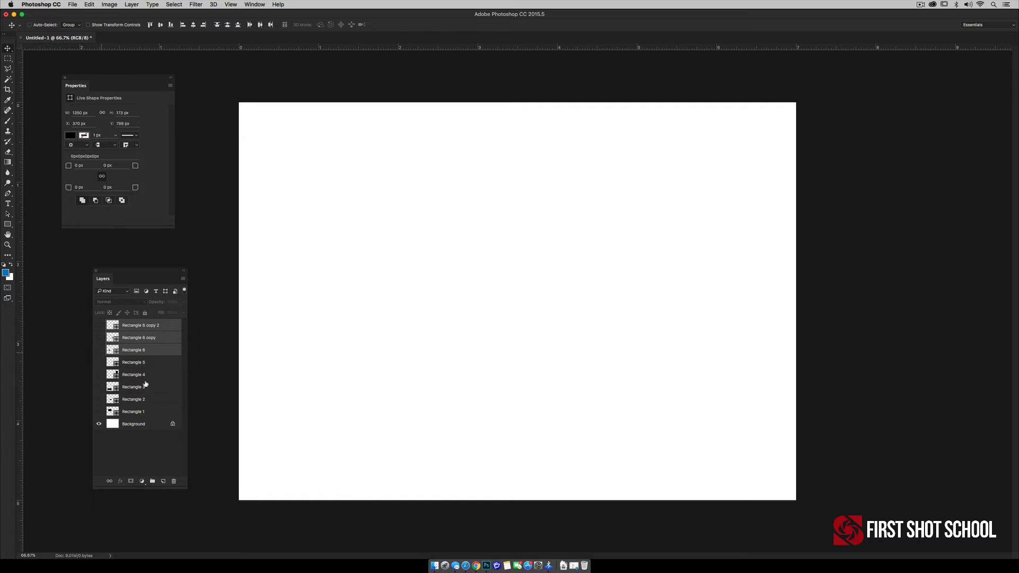
{"action": "left_click", "coordinate": [146, 388]}
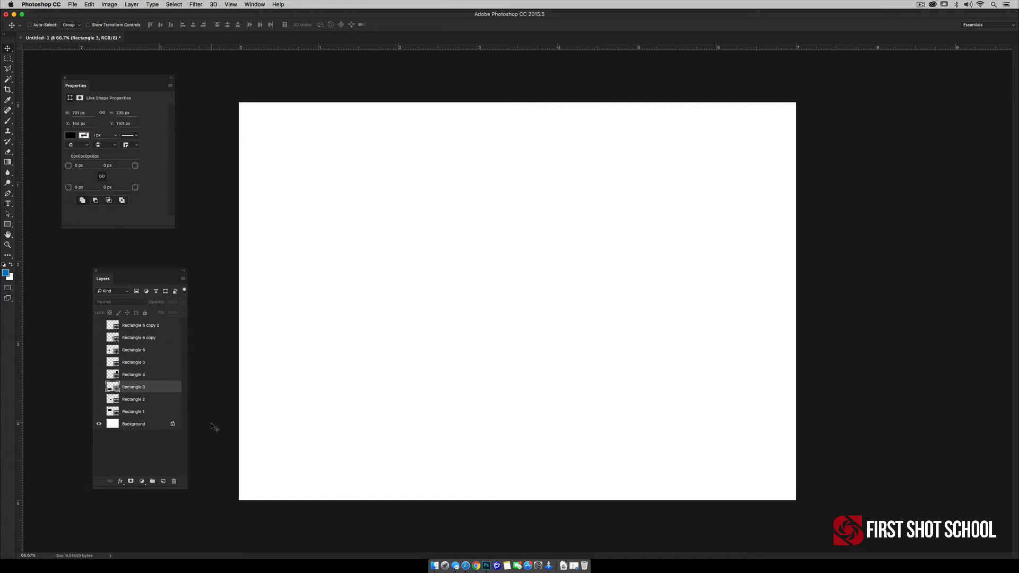
{"action": "left_click", "coordinate": [98, 387]}
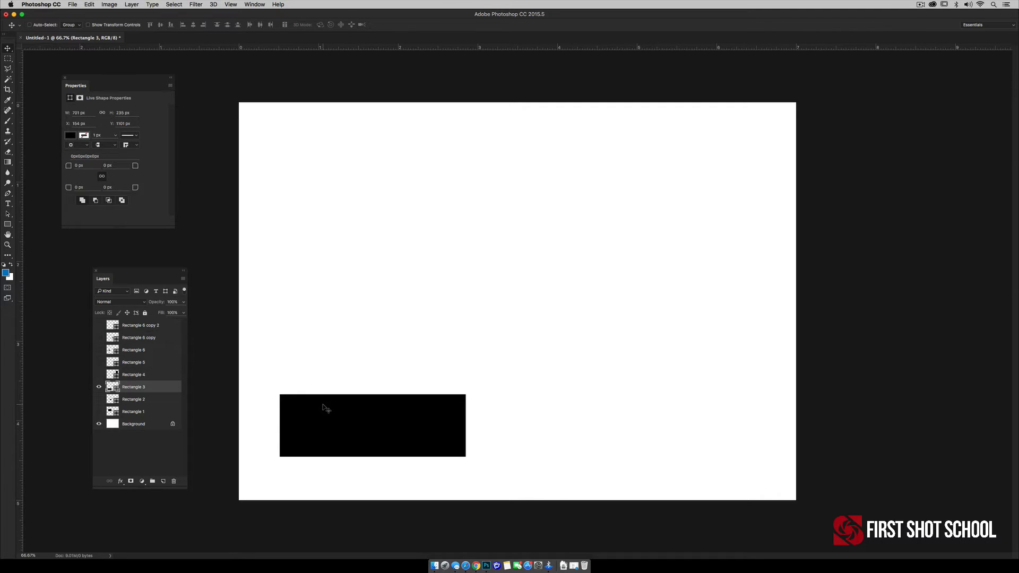
Marquee-select the lower-left area around Rectangle 3 and align the shape to the selection's top, bottom and right edges in turn
{"action": "key", "text": "m"}
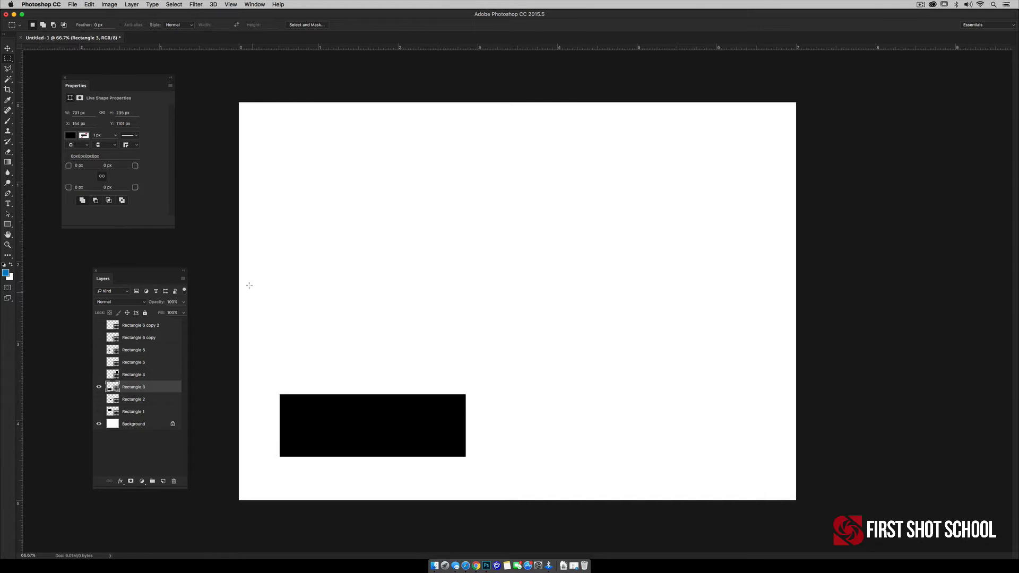
{"action": "left_click_drag", "start_coordinate": [237, 265], "coordinate": [587, 500]}
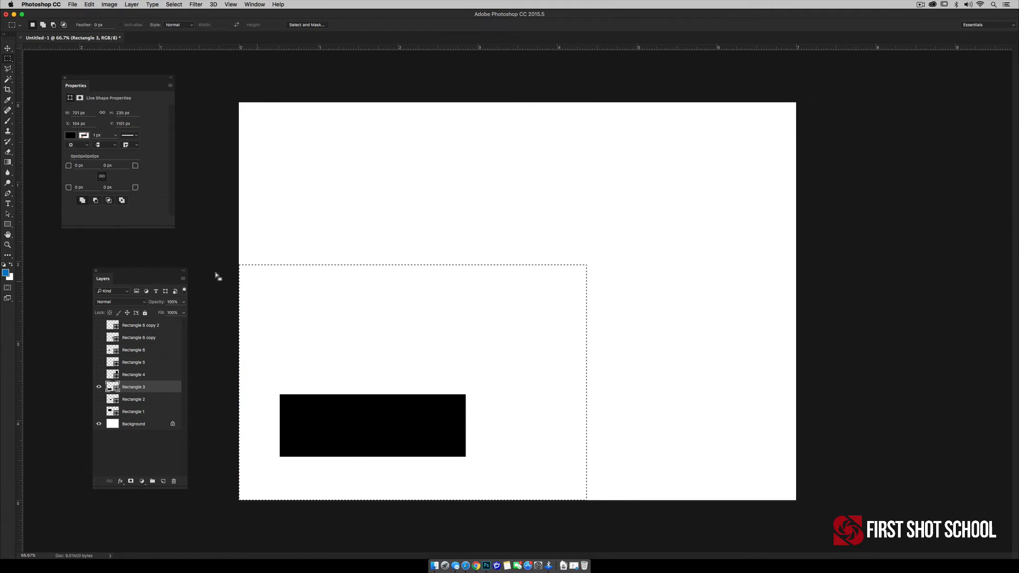
{"action": "key", "text": "v"}
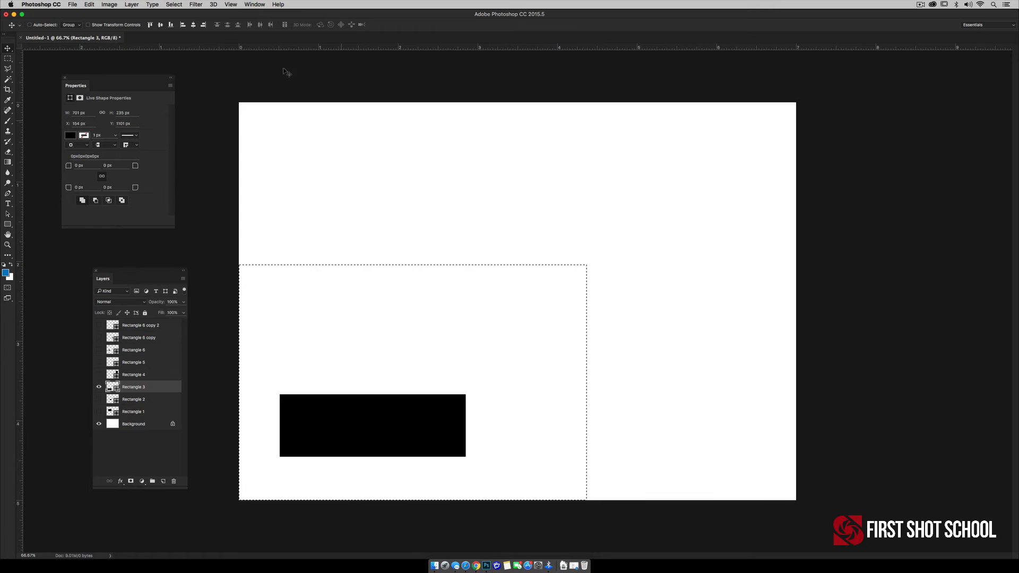
{"action": "left_click", "coordinate": [150, 25]}
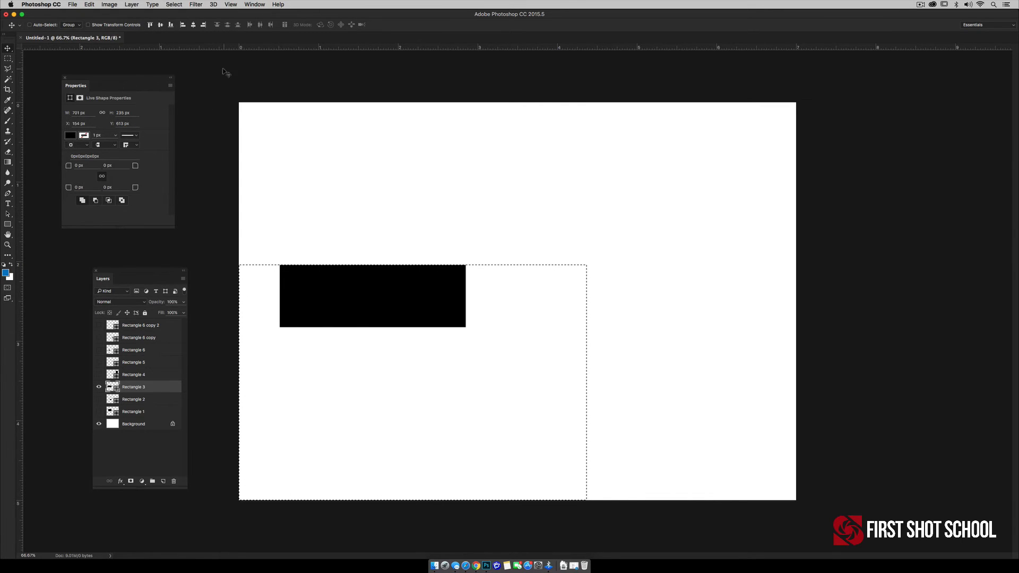
{"action": "left_click", "coordinate": [170, 25]}
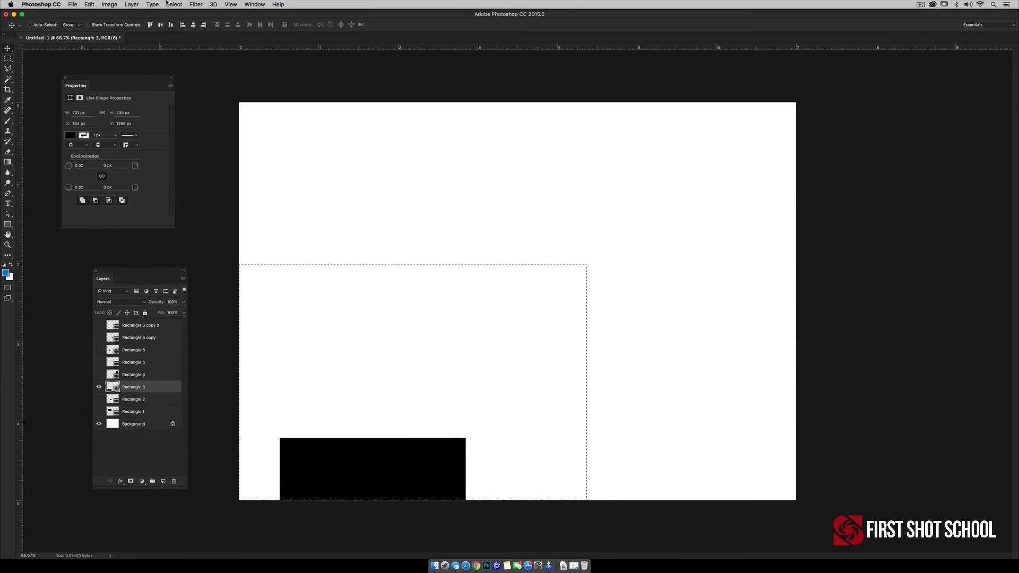
{"action": "left_click", "coordinate": [204, 26]}
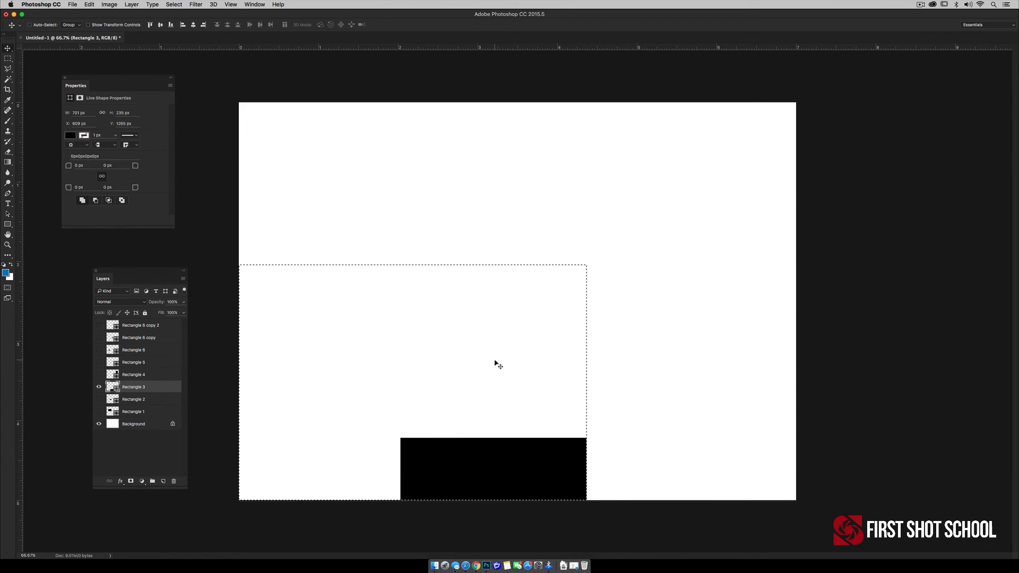
Center Rectangle 3 horizontally and vertically within the marquee selection, and clear the selection
{"action": "left_click", "coordinate": [193, 25]}
{"action": "left_click", "coordinate": [160, 25]}
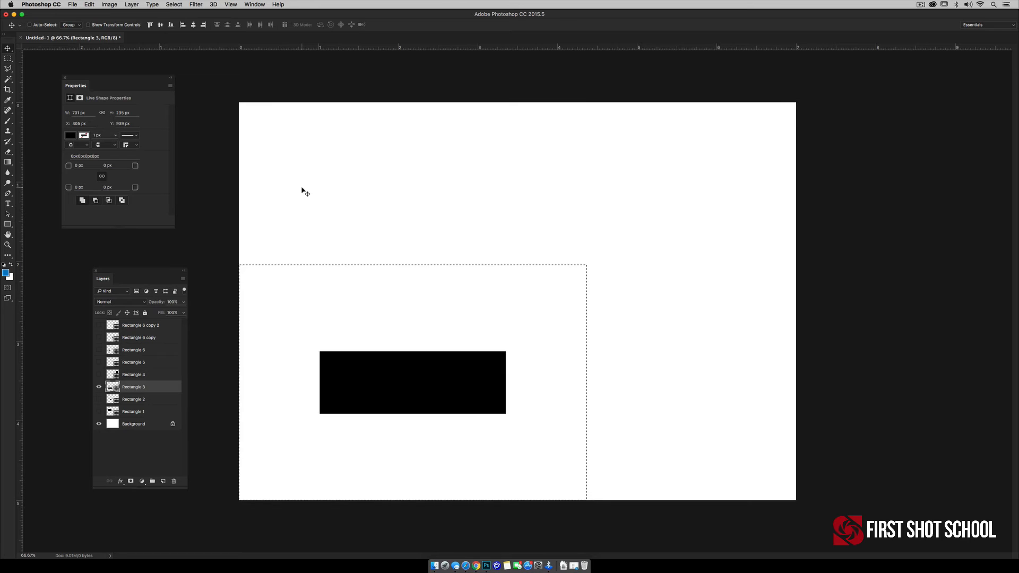
{"action": "key", "text": "super+d"}
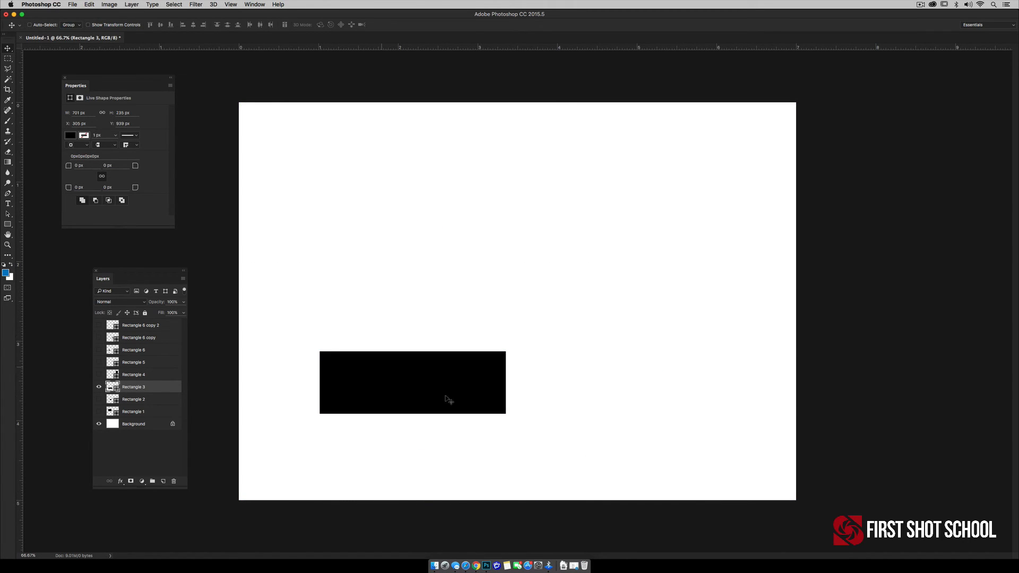
Marquee-select the whole canvas, align Rectangle 3 to its vertical and horizontal centers, and deselect
{"action": "key", "text": "m"}
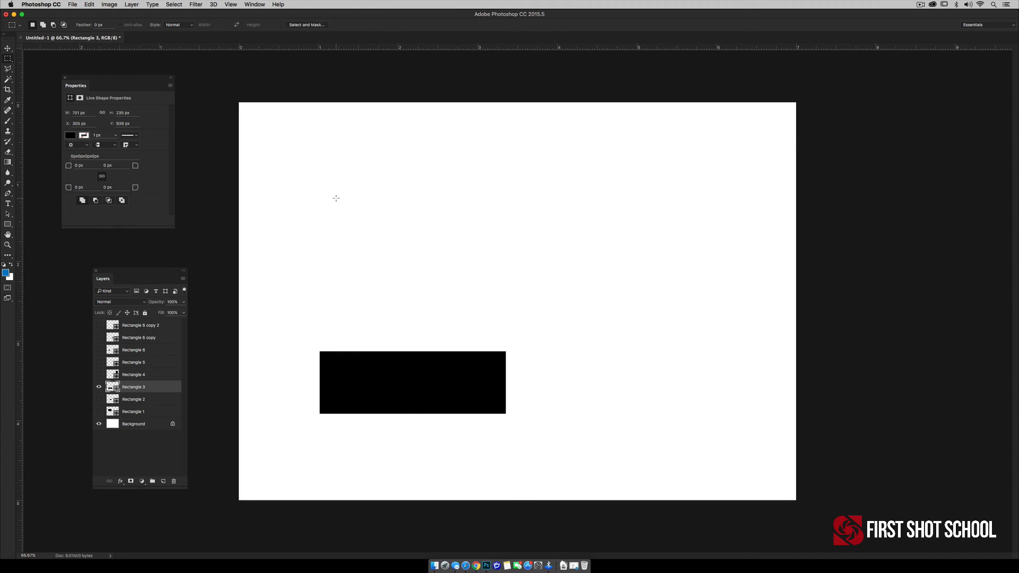
{"action": "left_click_drag", "start_coordinate": [239, 100], "coordinate": [823, 528]}
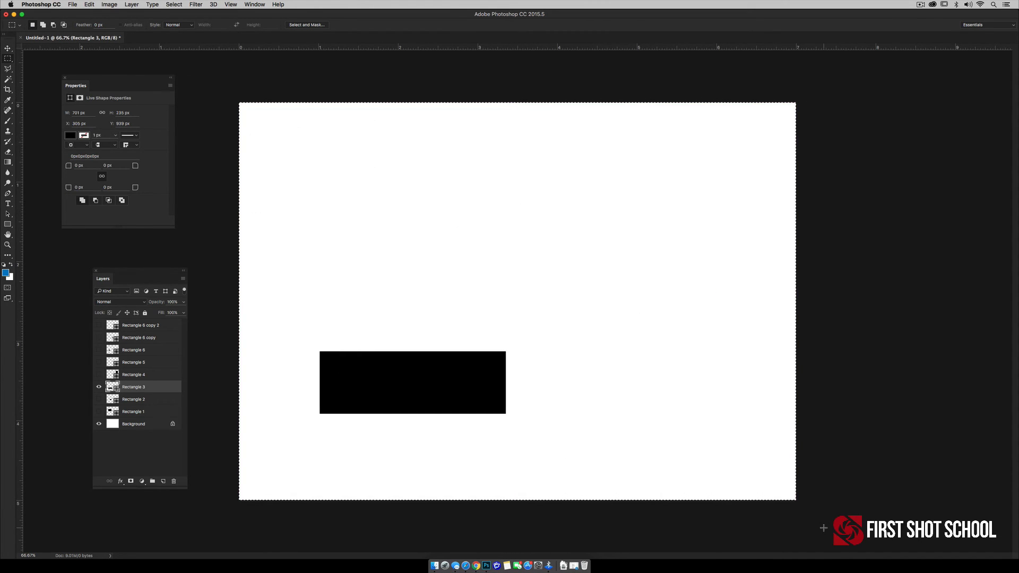
{"action": "key", "text": "v"}
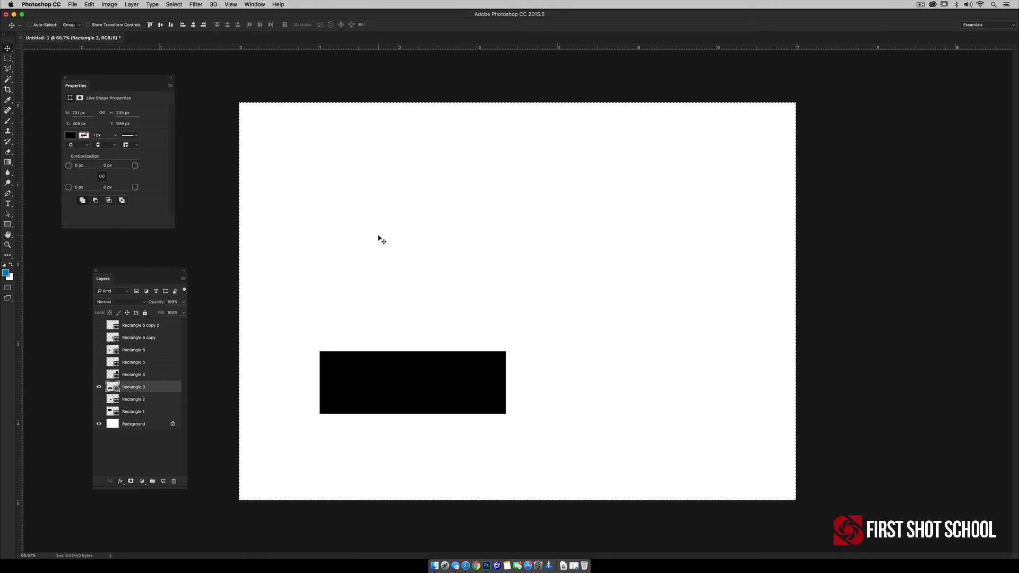
{"action": "left_click", "coordinate": [160, 25]}
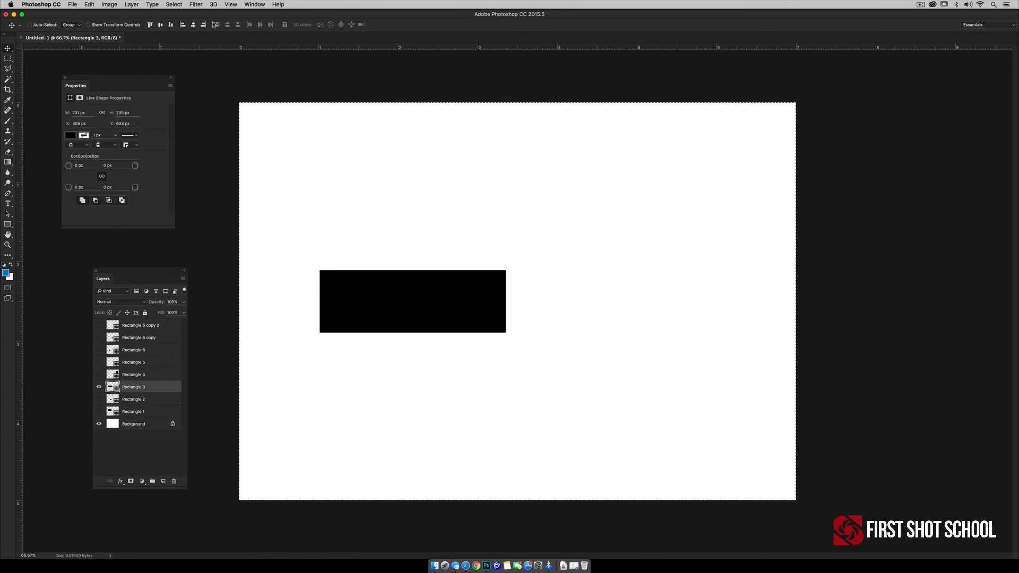
{"action": "left_click", "coordinate": [193, 25]}
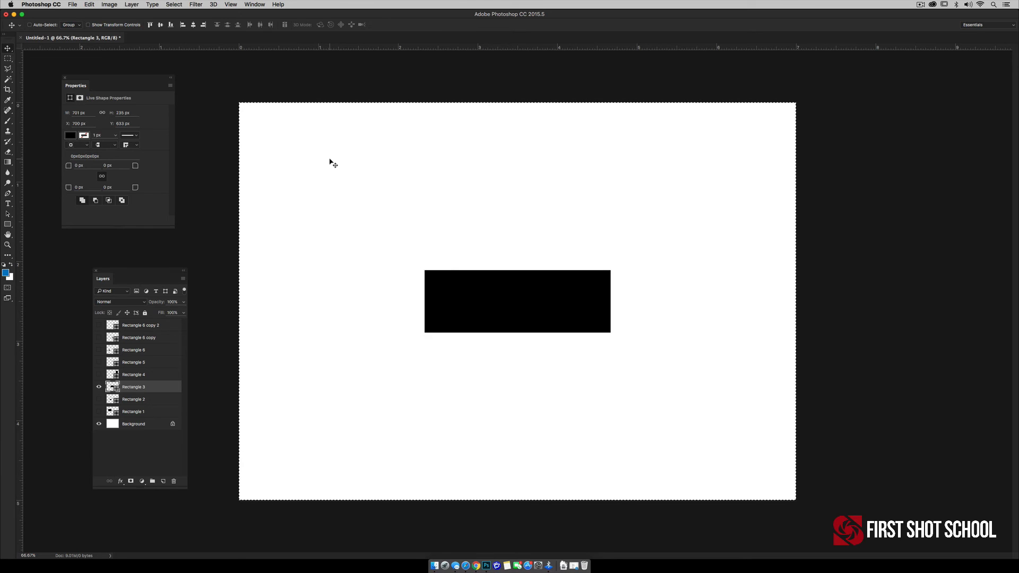
{"action": "key", "text": "super"}
{"action": "key", "text": "super+d"}
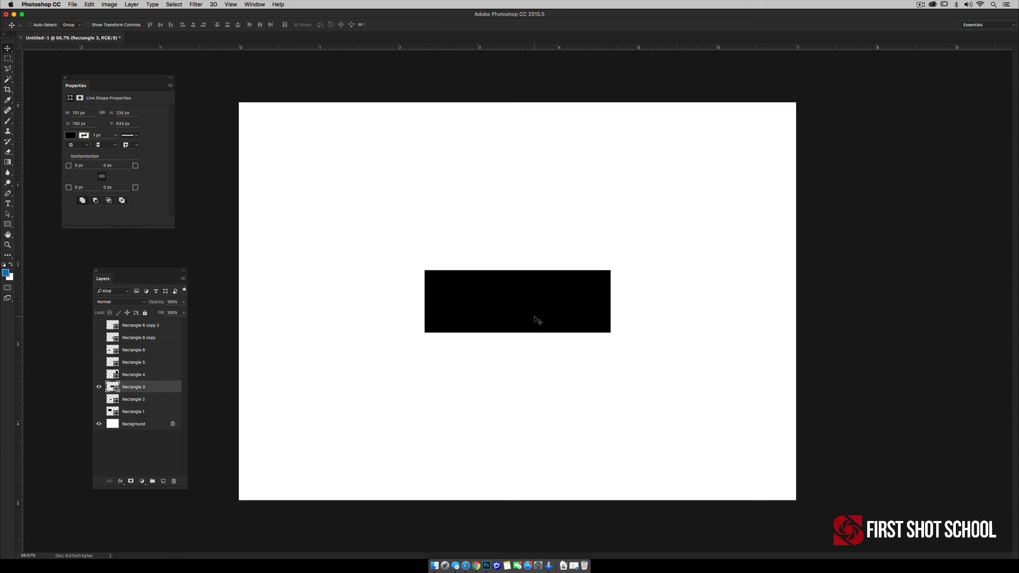
Move Rectangle 3 to about X 252, Y 1061 px and recenter it both ways against a select-all of the canvas
{"action": "left_click_drag", "start_coordinate": [536, 320], "coordinate": [423, 425]}
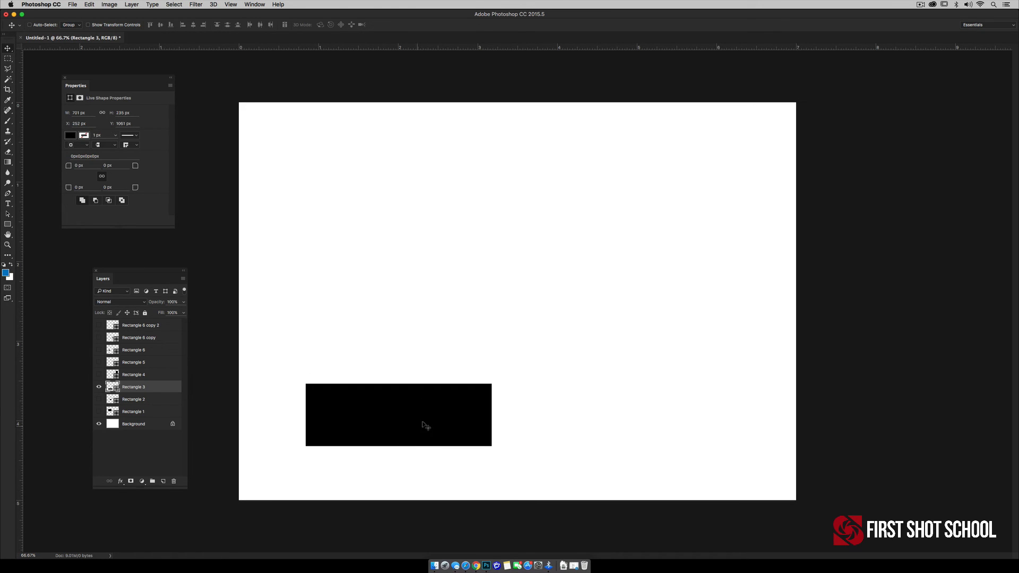
{"action": "left_click", "coordinate": [531, 486]}
{"action": "key", "text": "super+a"}
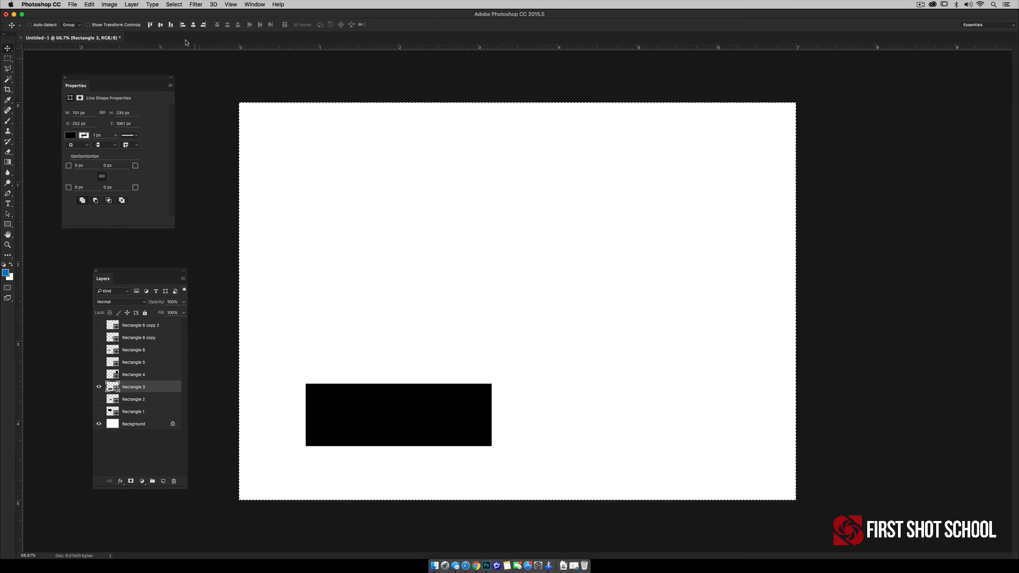
{"action": "left_click", "coordinate": [160, 25]}
{"action": "left_click", "coordinate": [193, 25]}
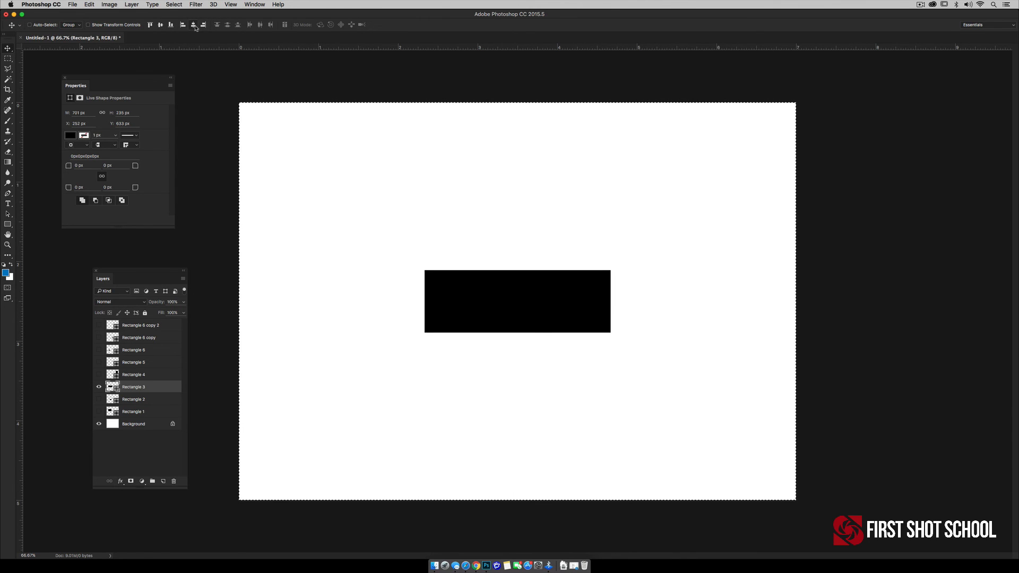